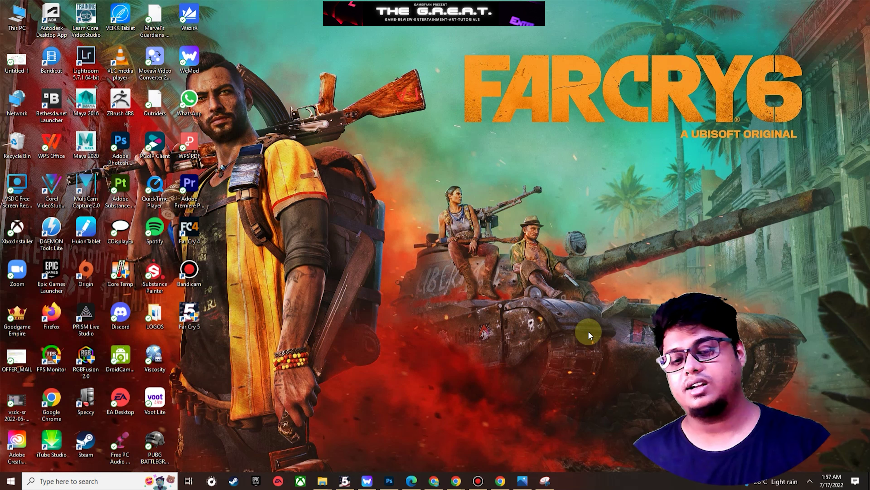
Switch to Photoshop, where the black-and-white portrait is open
left_click(389, 480)
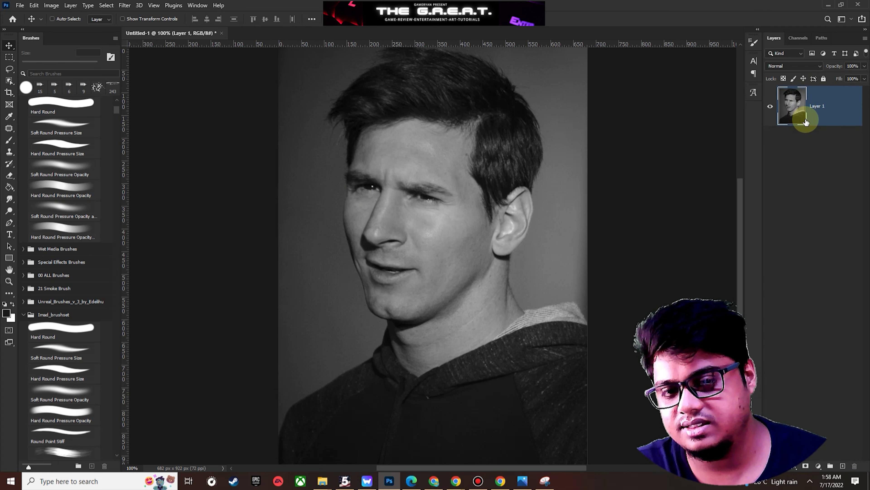
Toggle the full lock on Layer 1 on and off
left_click(823, 78)
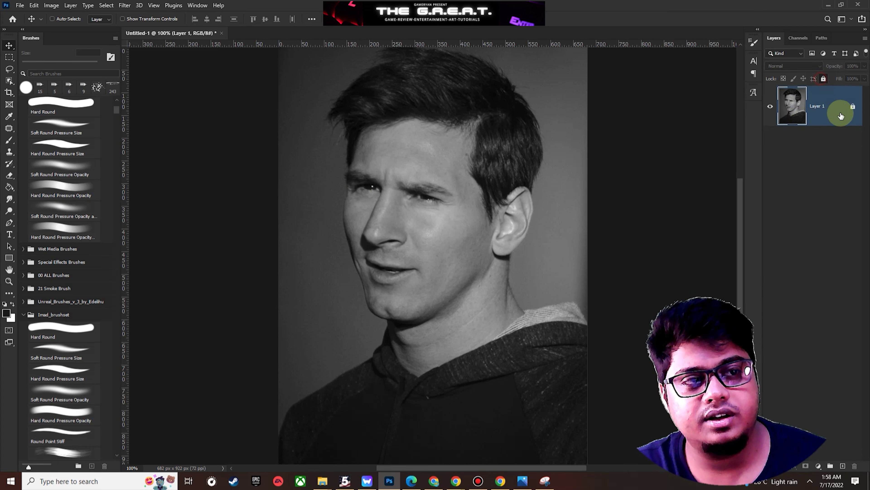
left_click(823, 78)
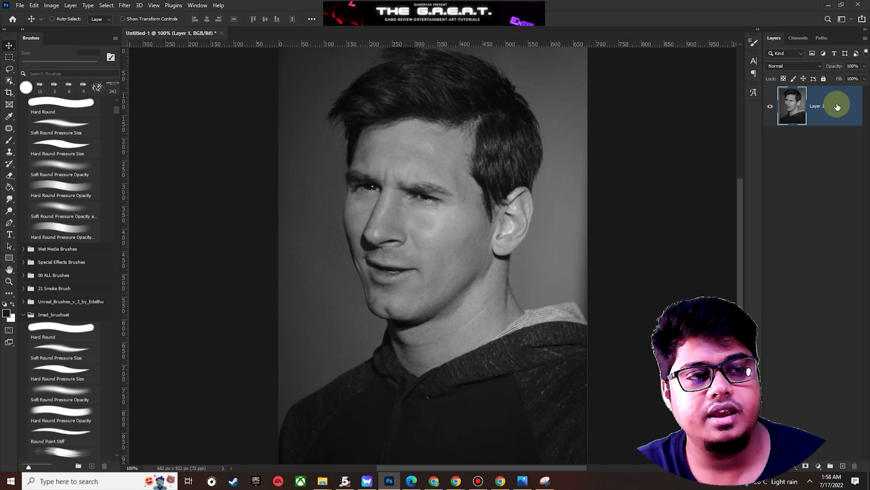
key("ctrl+slash")
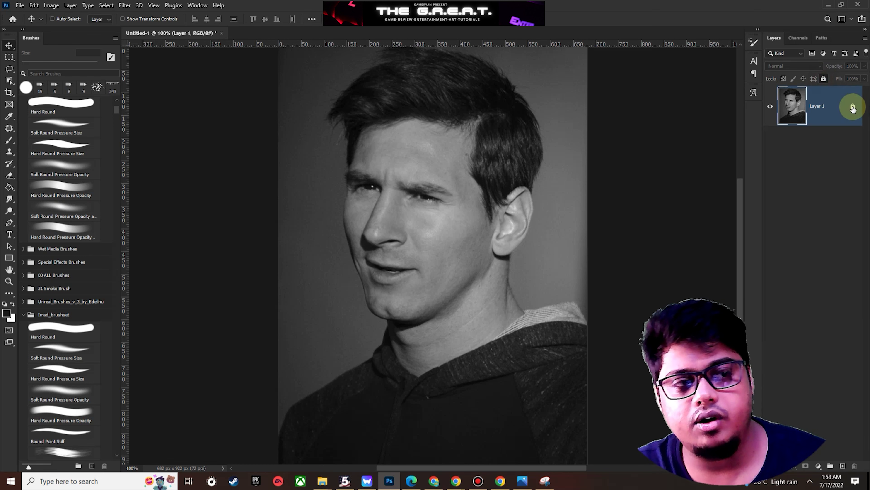
double_click(824, 79)
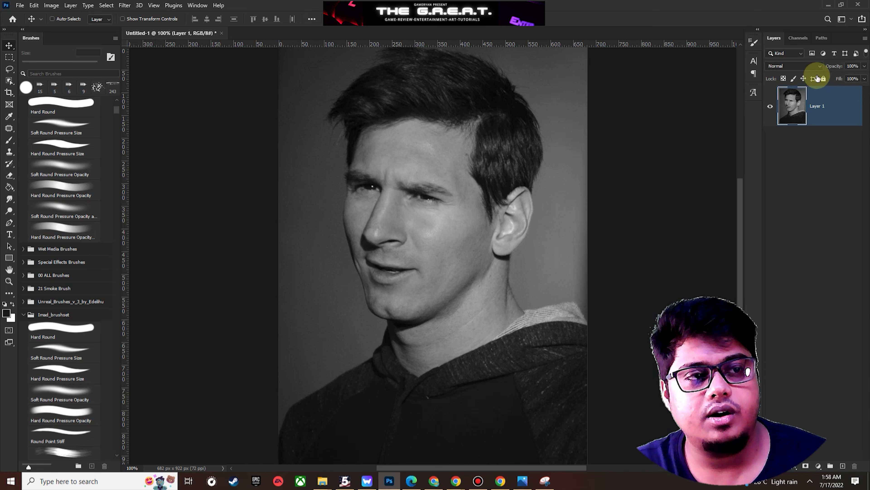
key("Escape")
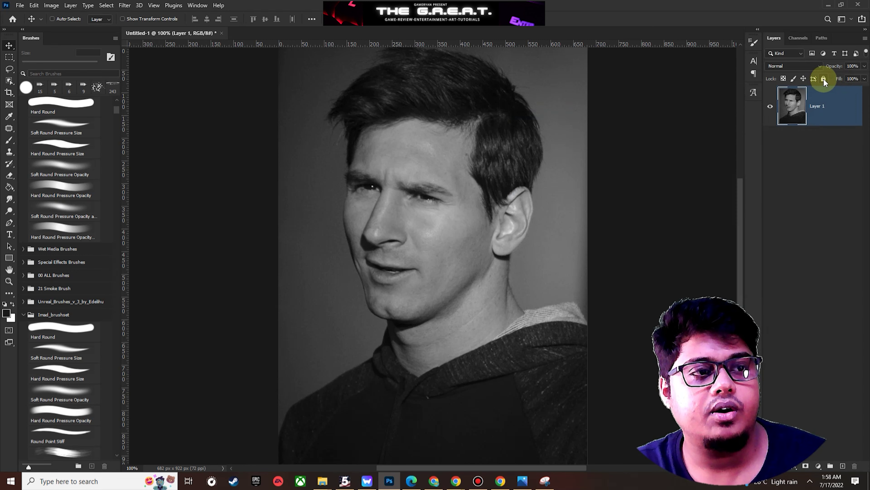
left_click(824, 78)
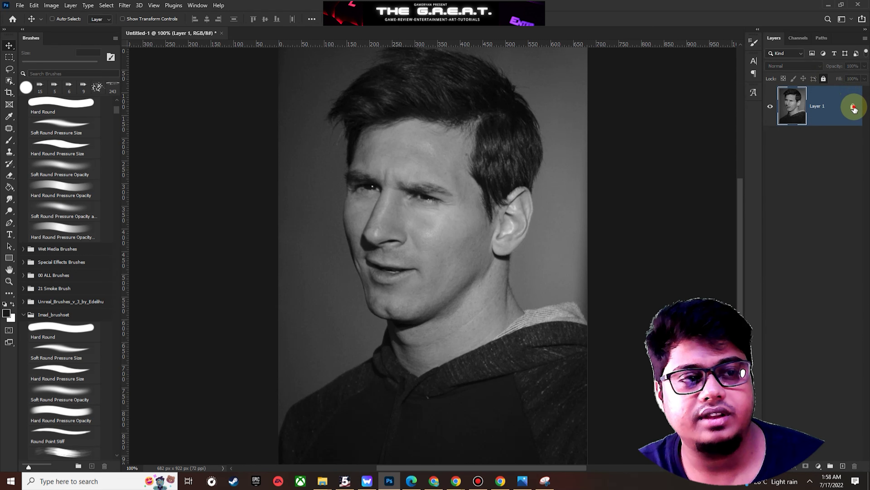
double_click(769, 123)
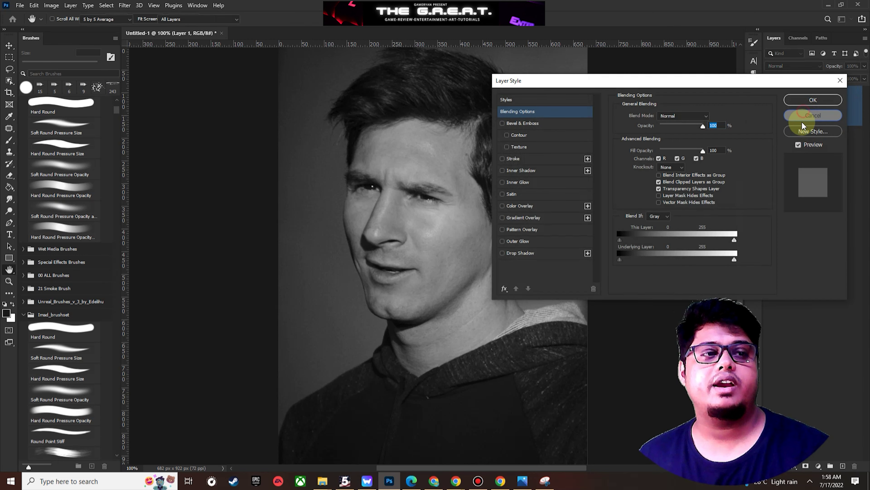
left_click(804, 120)
key("v")
left_click(419, 171)
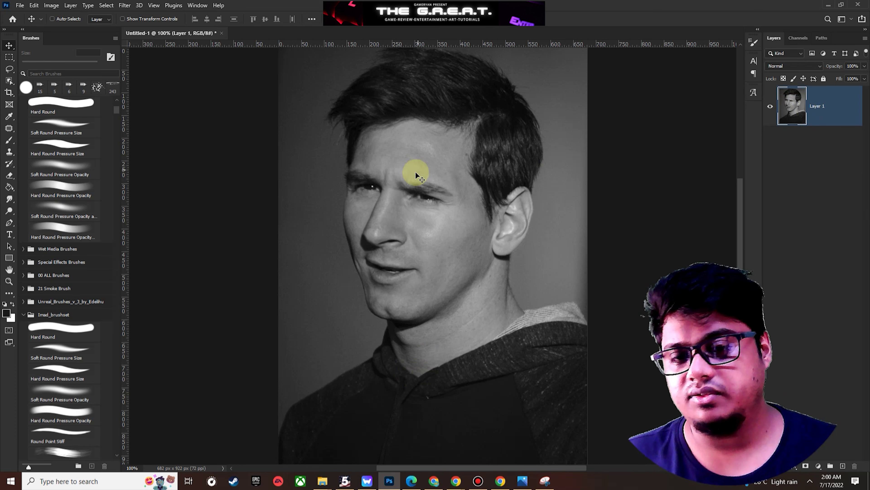
Start a Lasso selection at 200% zoom, tracing the shaded edge of the face from the temple to the chin
right_click(9, 70)
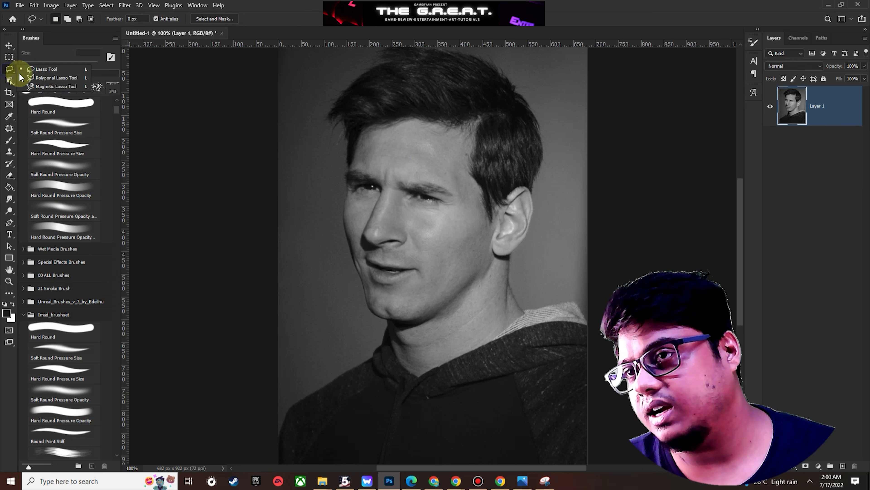
left_click(30, 68)
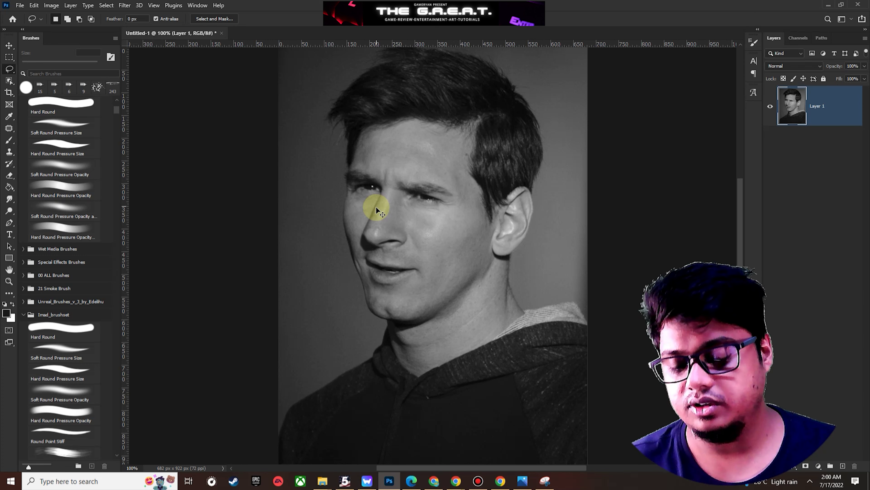
key("ctrl+plus")
key("ctrl+minus")
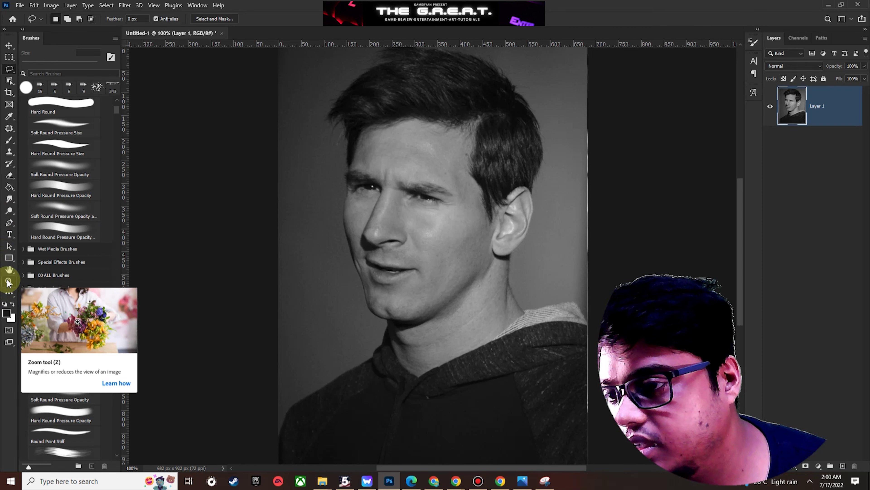
left_click(9, 282)
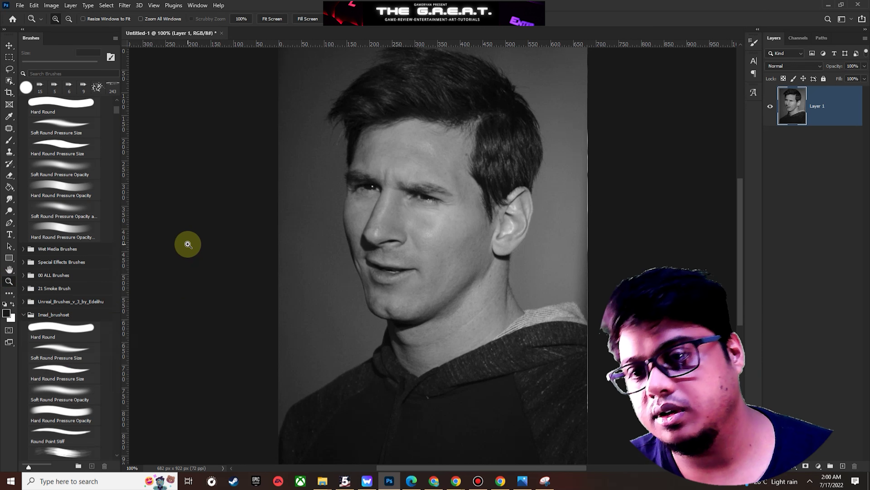
left_click(425, 232)
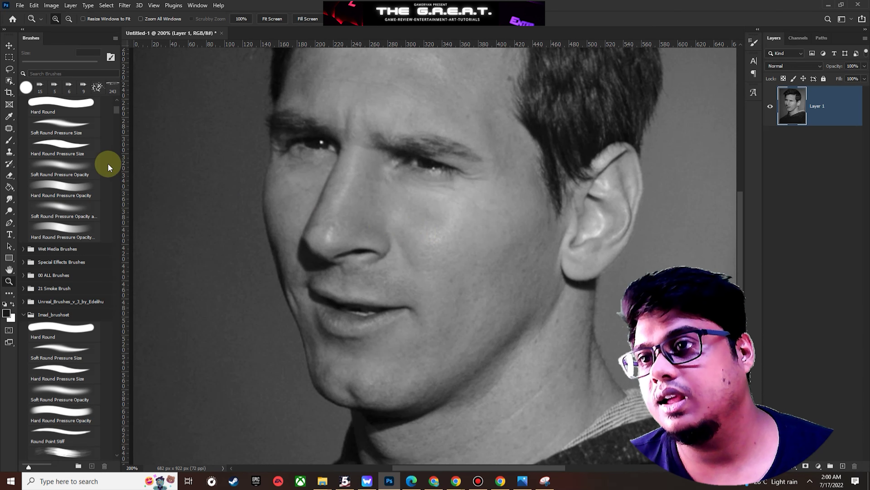
left_click(9, 70)
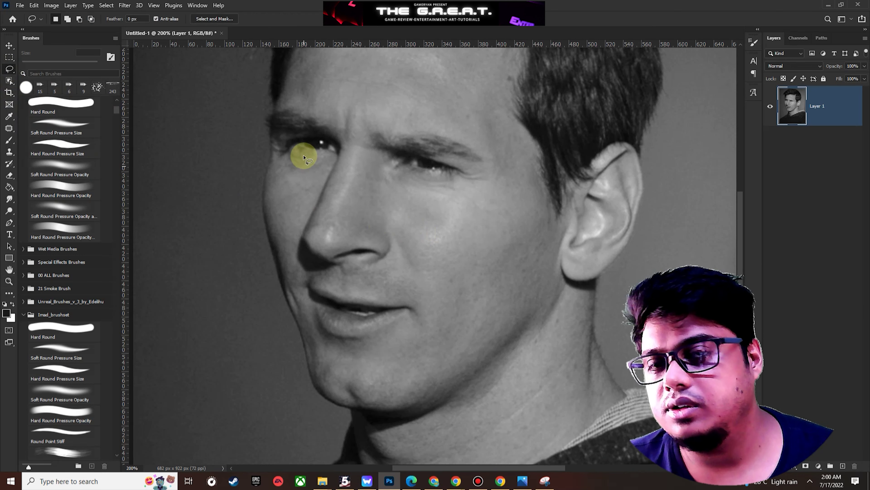
mouse_move(281, 93)
left_mouse_down()
mouse_move(262, 222)
mouse_move(293, 318)
left_mouse_up()
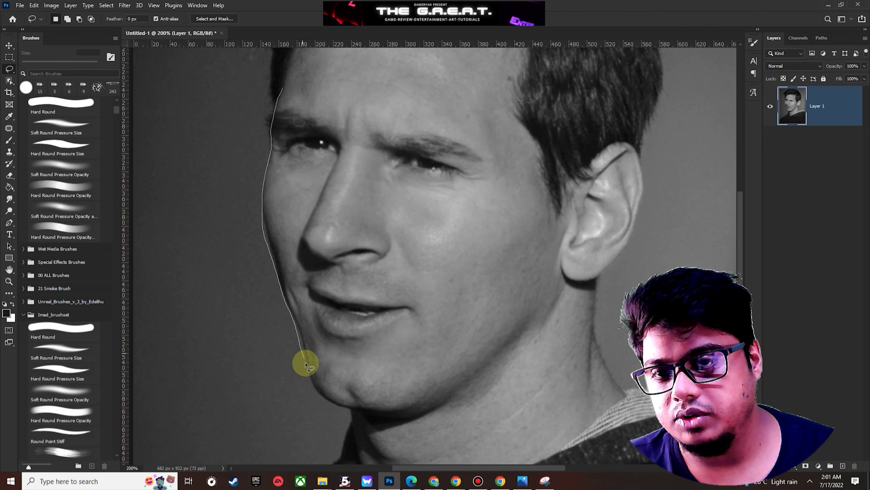
mouse_move(306, 364)
left_mouse_down()
mouse_move(320, 392)
mouse_move(347, 406)
left_mouse_up()
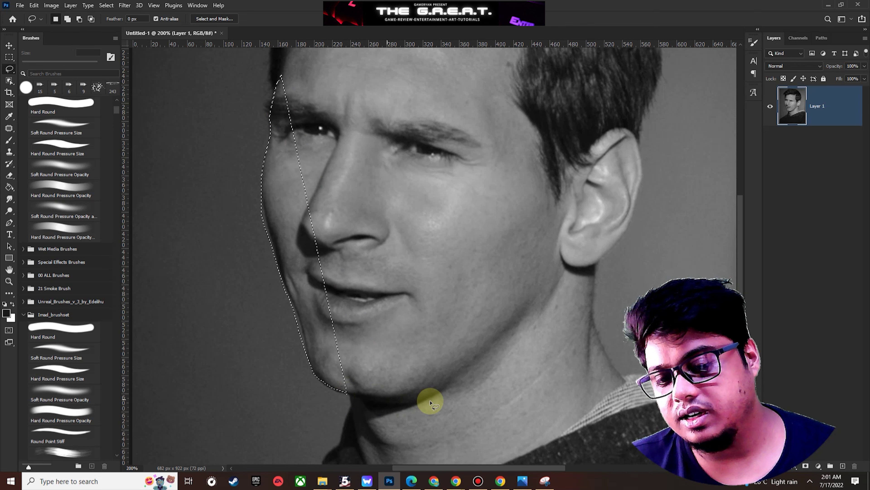
Add the neck to the selection, following the hoodie collar and the back of the neck up to the ear
scroll(395, 369, "down", 2)
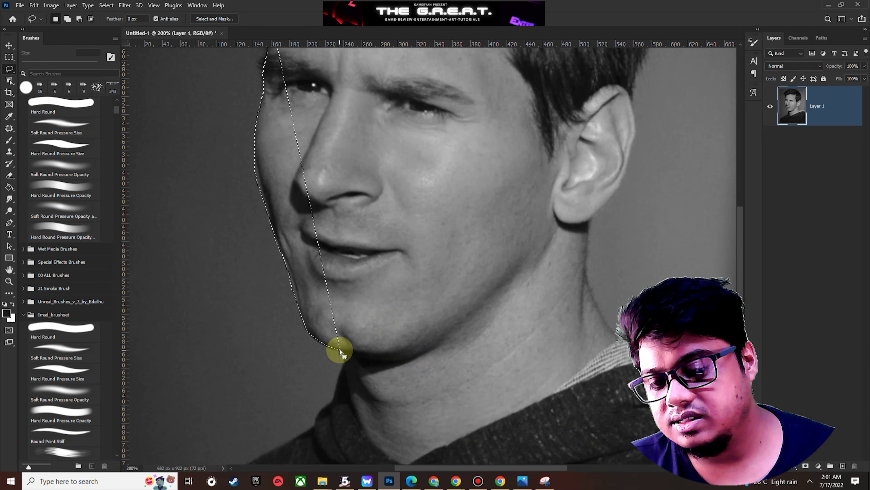
mouse_move(341, 351)
left_mouse_down()
mouse_move(317, 424)
mouse_move(319, 413)
left_mouse_up()
mouse_move(340, 350)
left_mouse_down()
mouse_move(330, 252)
mouse_move(291, 112)
left_mouse_up()
left_click_drag(334, 324, 340, 351)
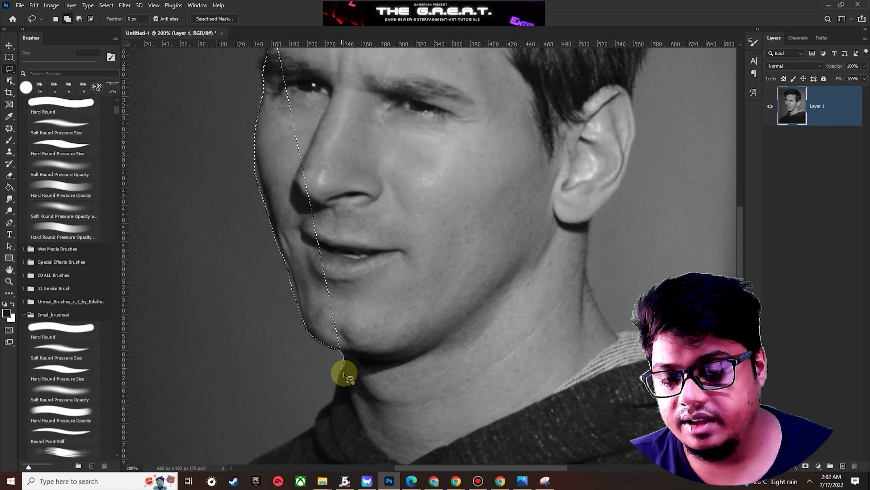
mouse_move(343, 374)
left_mouse_down()
mouse_move(358, 423)
mouse_move(401, 462)
mouse_move(562, 392)
mouse_move(622, 338)
mouse_move(592, 288)
mouse_move(586, 252)
mouse_move(588, 224)
mouse_move(618, 181)
left_mouse_up()
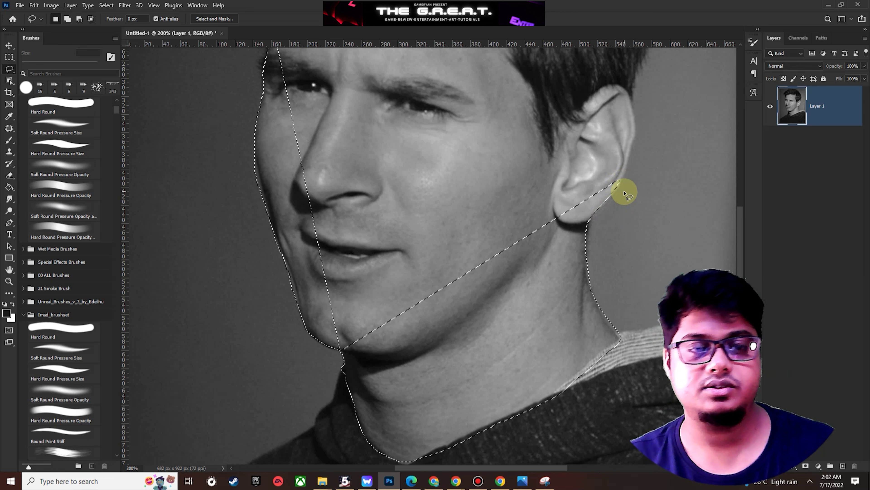
Extend the selection over the ear, forehead and whole inner face, and subtract the sideburn hair from it
mouse_move(606, 227)
left_mouse_down()
mouse_move(575, 250)
mouse_move(595, 161)
mouse_move(579, 121)
mouse_move(557, 116)
mouse_move(528, 145)
mouse_move(509, 186)
mouse_move(496, 127)
mouse_move(472, 84)
mouse_move(472, 53)
mouse_move(477, 134)
mouse_move(483, 57)
mouse_move(344, 55)
mouse_move(270, 67)
mouse_move(243, 93)
mouse_move(237, 145)
left_mouse_up()
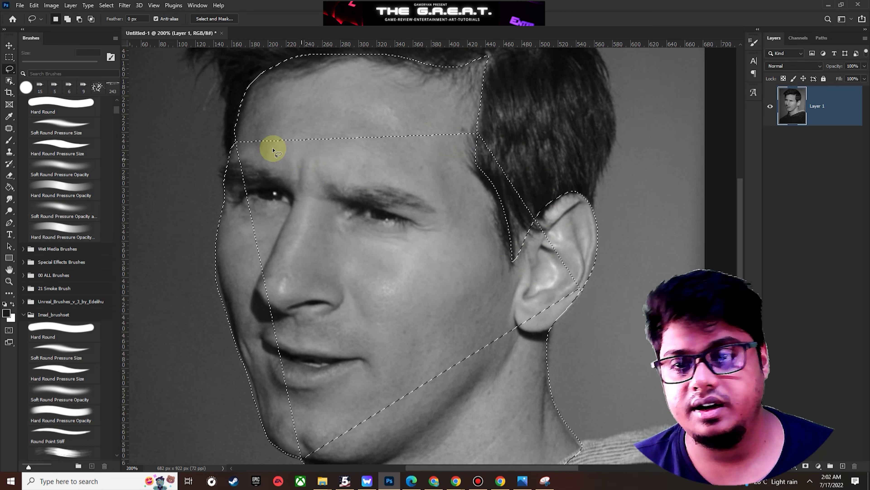
left_click_drag(414, 307, 414, 268)
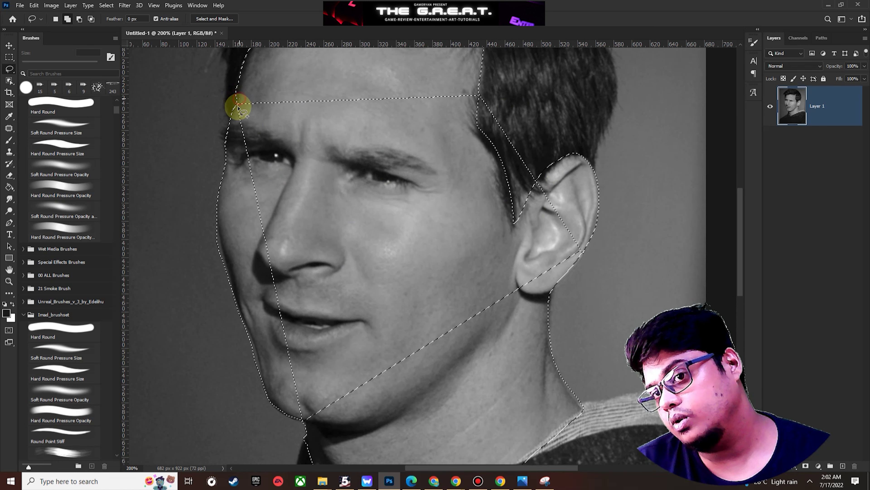
key("shift")
mouse_move(225, 181)
left_mouse_down()
mouse_move(250, 308)
mouse_move(302, 418)
mouse_move(359, 420)
mouse_move(448, 367)
mouse_move(583, 244)
mouse_move(539, 182)
mouse_move(509, 233)
mouse_move(488, 147)
mouse_move(471, 128)
mouse_move(479, 98)
mouse_move(448, 82)
left_mouse_up()
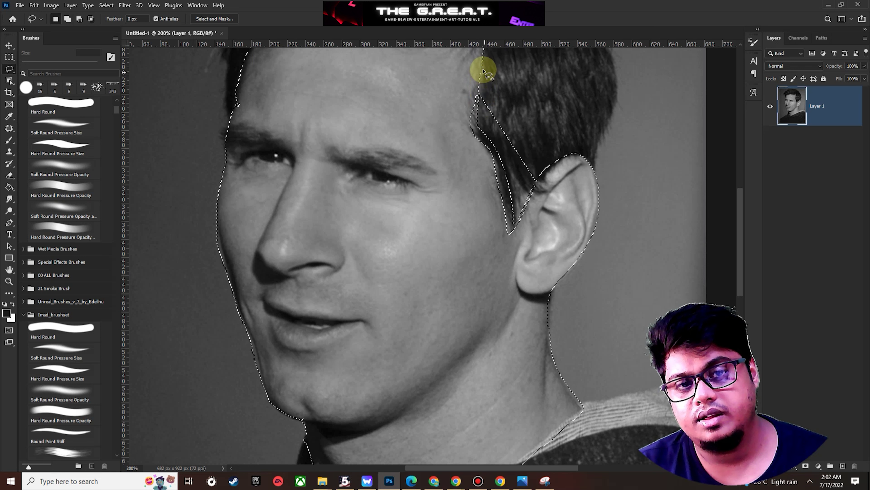
mouse_move(484, 91)
left_mouse_down()
mouse_move(549, 171)
mouse_move(527, 217)
mouse_move(478, 75)
mouse_move(482, 87)
left_mouse_up()
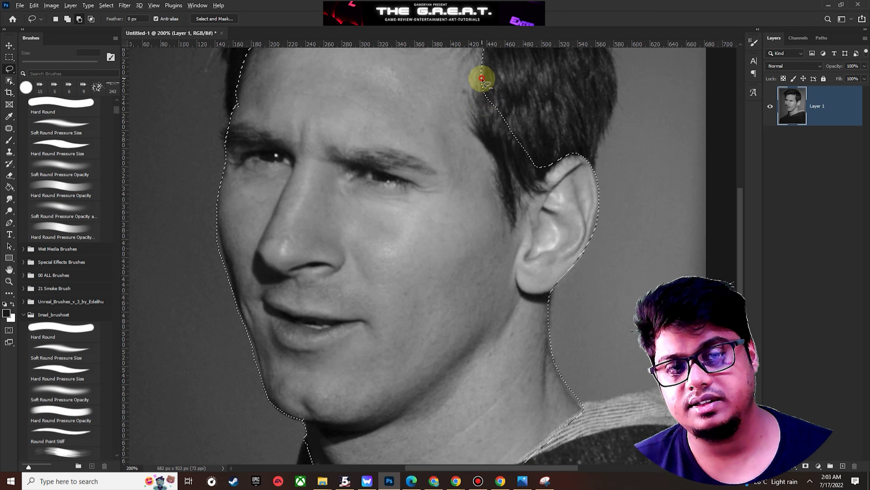
key("ctrl+minus")
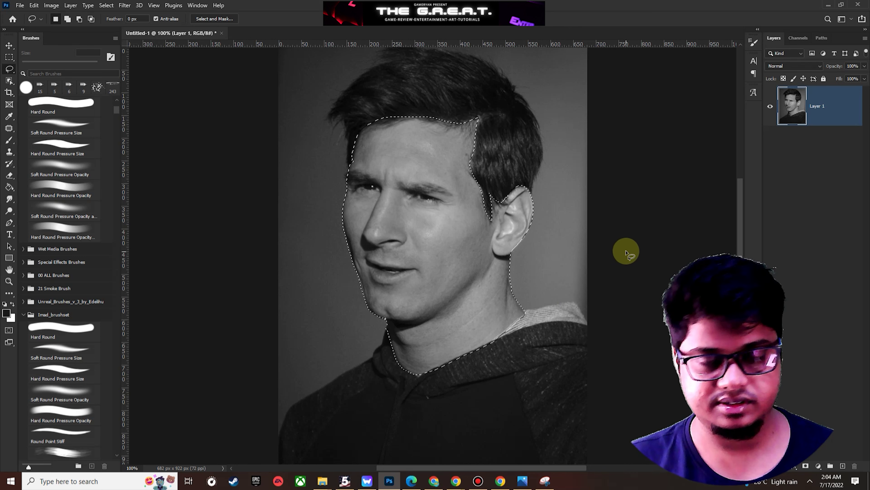
Copy the selected skin to a new layer and load that layer's outline as a selection
key("ctrl+j")
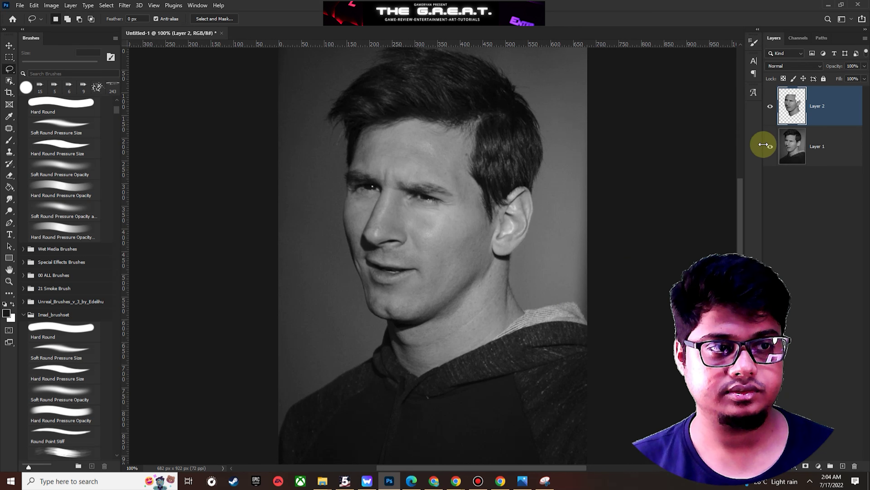
left_click(771, 146)
left_click(789, 117, "ctrl")
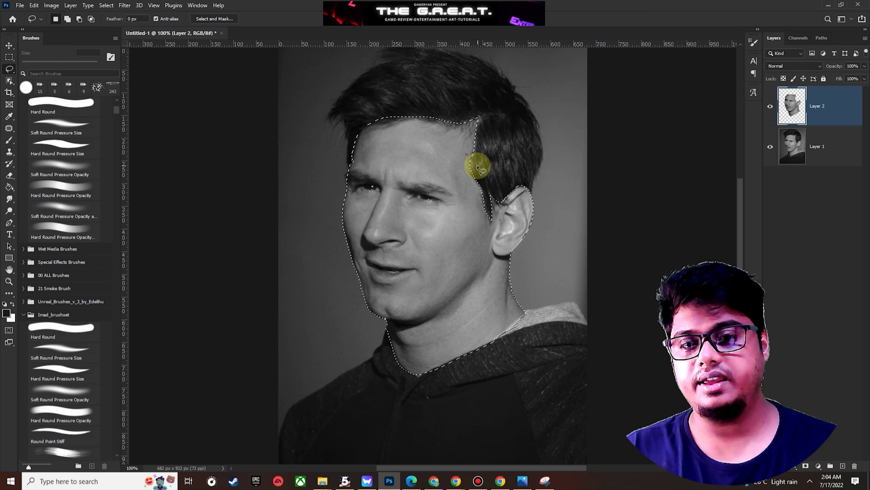
key("ctrl+u")
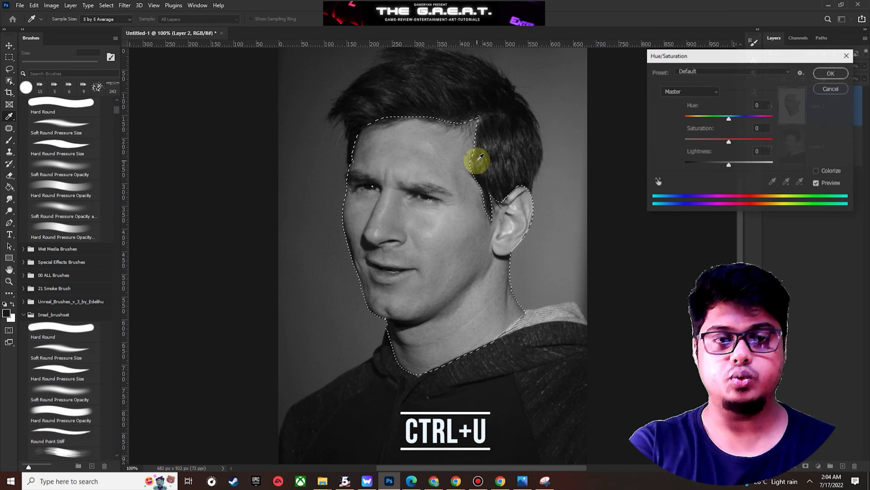
left_click_drag(704, 62, 589, 59)
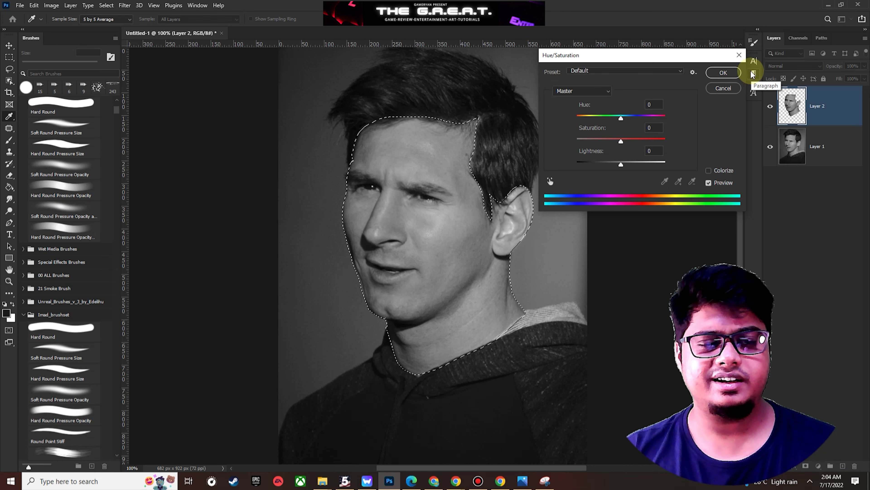
left_click(724, 72)
key("l")
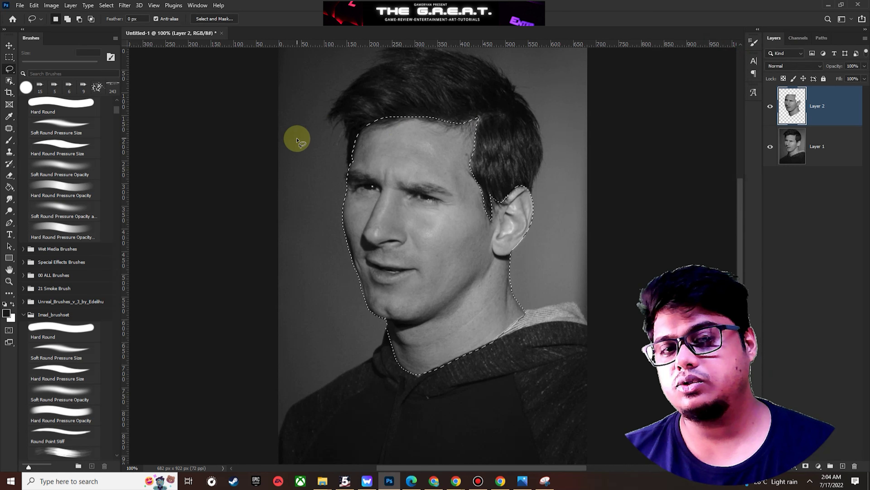
Start a Hue/Saturation adjustment on the skin layer with Colorize enabled and set the hue to 20
left_click(56, 7)
mouse_move(65, 29)
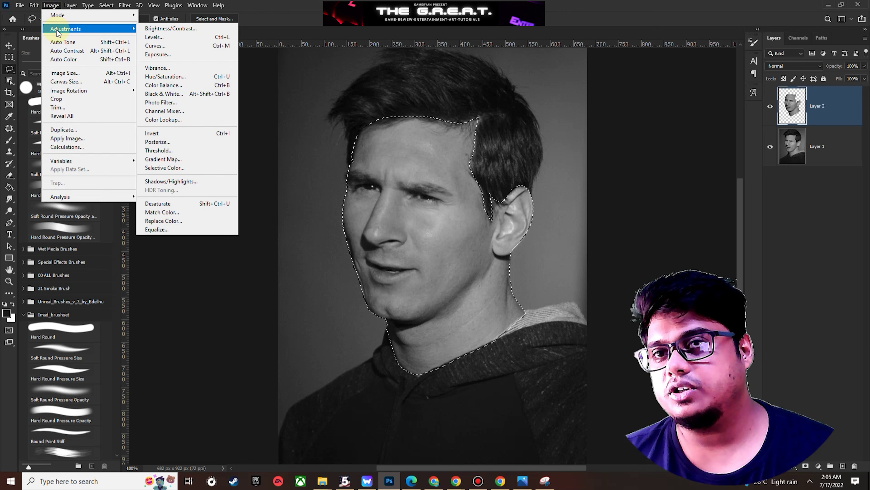
left_click(149, 78)
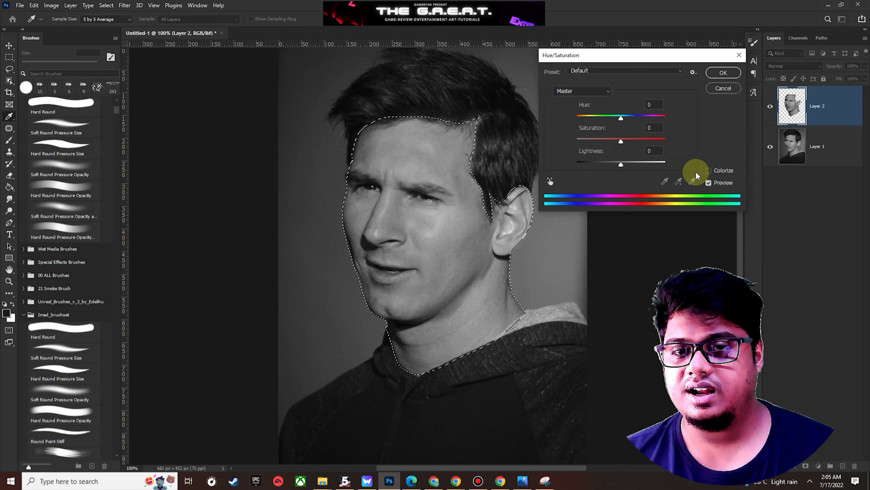
left_click_drag(636, 64, 617, 73)
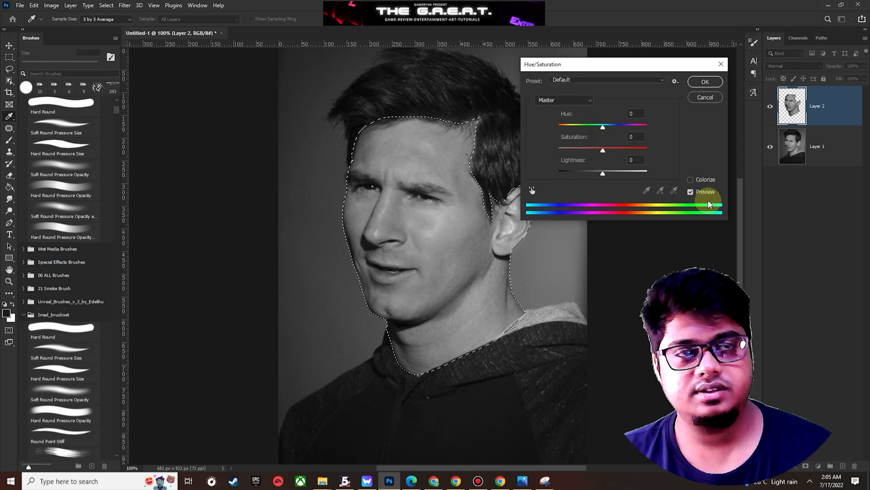
left_click(690, 179)
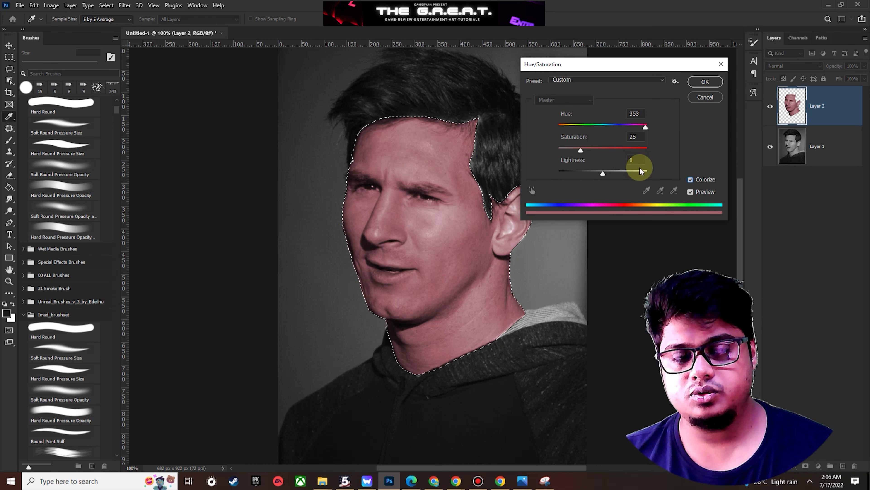
left_click_drag(646, 127, 564, 129)
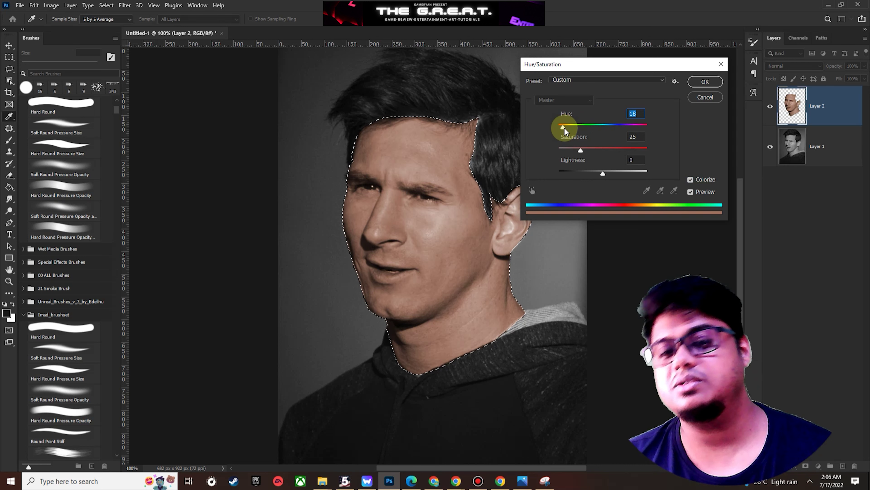
left_click_drag(564, 127, 563, 132)
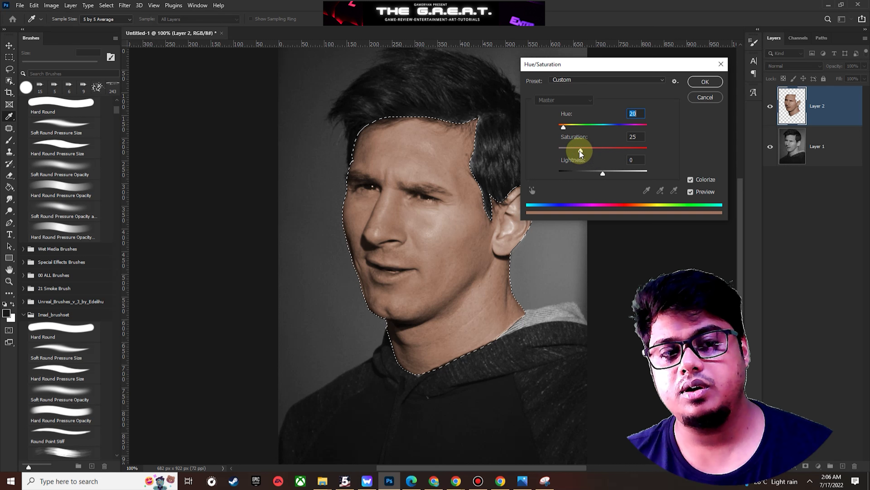
Set the skin tint's saturation to 27, apply the adjustment and deselect the skin outline
left_click_drag(580, 150, 518, 153)
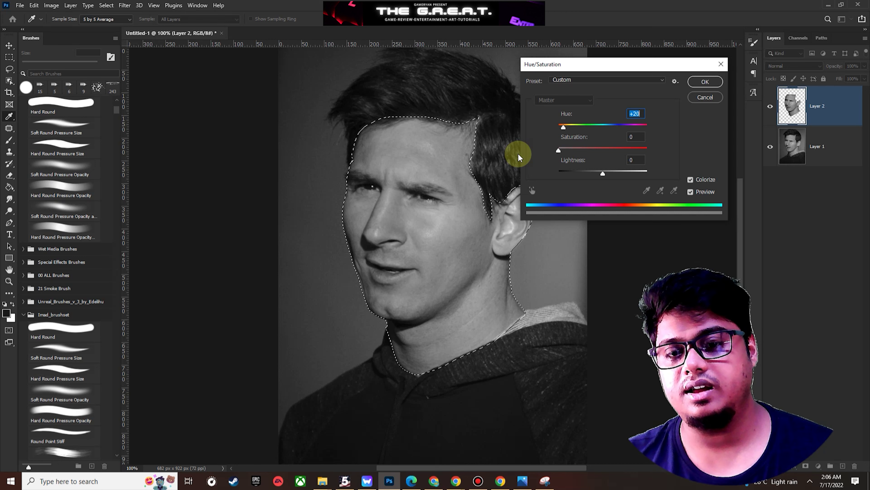
left_click_drag(561, 153, 572, 152)
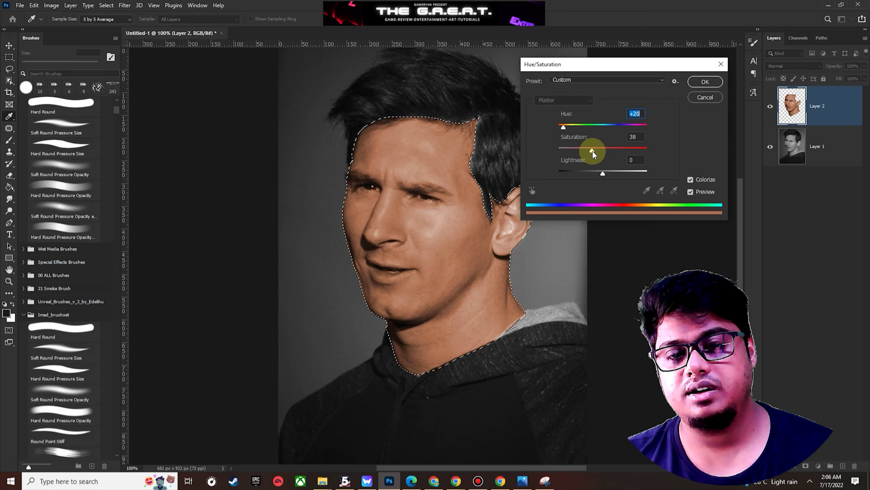
left_click_drag(592, 151, 580, 150)
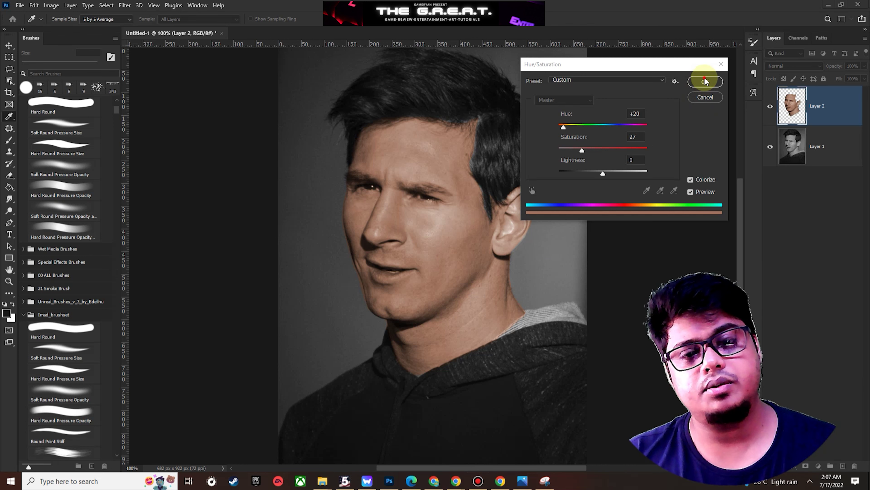
left_click(636, 136)
left_click(705, 82)
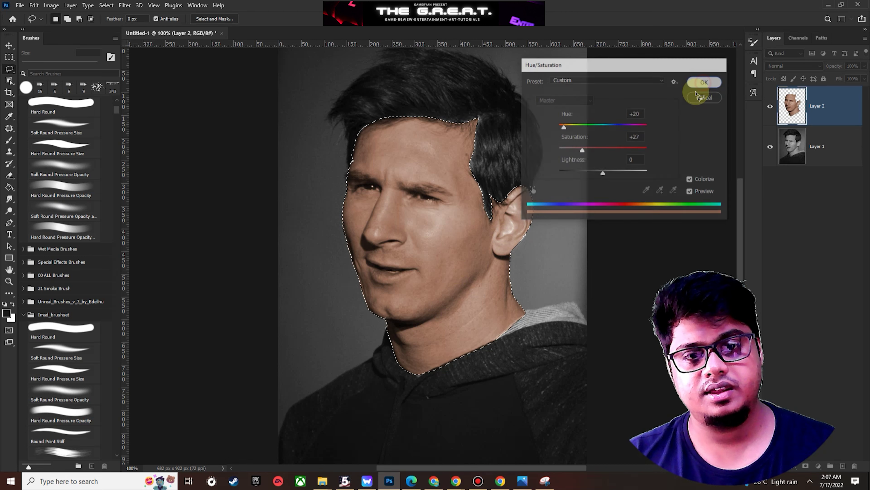
key("l")
key("ctrl+d")
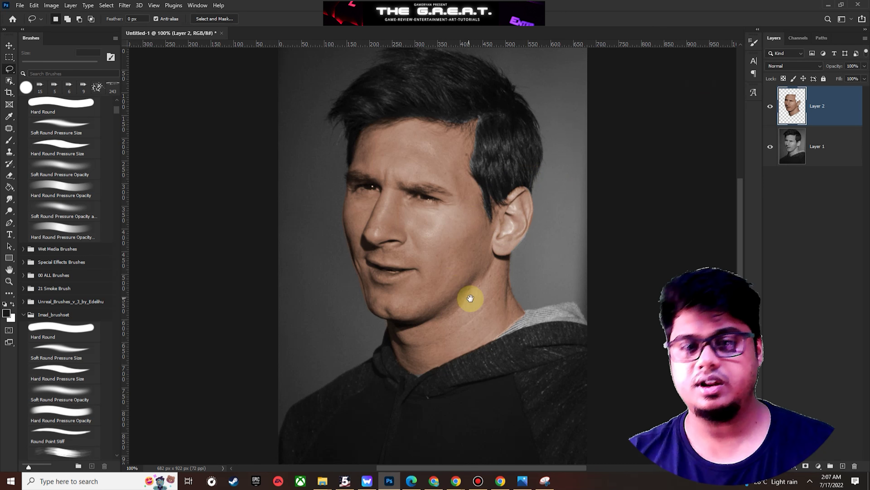
Examine the tinted skin up close at 300% zoom, checking the jaw edge, chin, mouth, cheek and eyes
left_click_drag(472, 296, 443, 288)
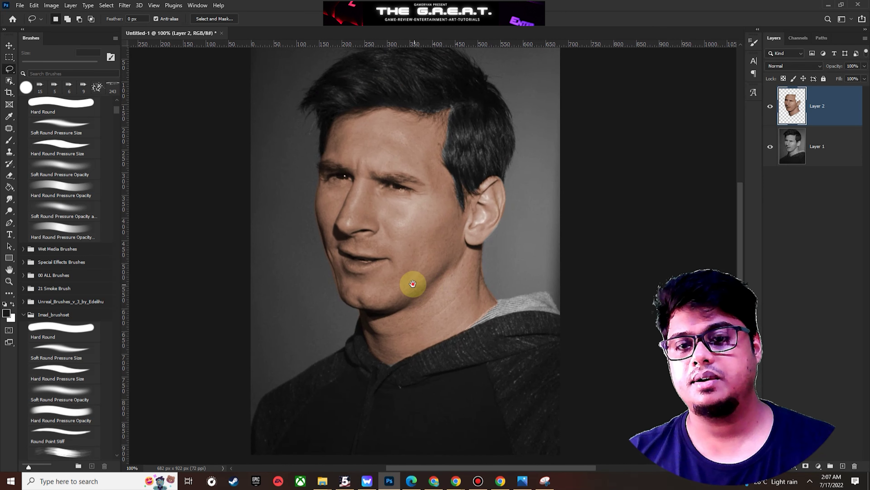
scroll(399, 278, "down", 2)
scroll(399, 277, "left", 2)
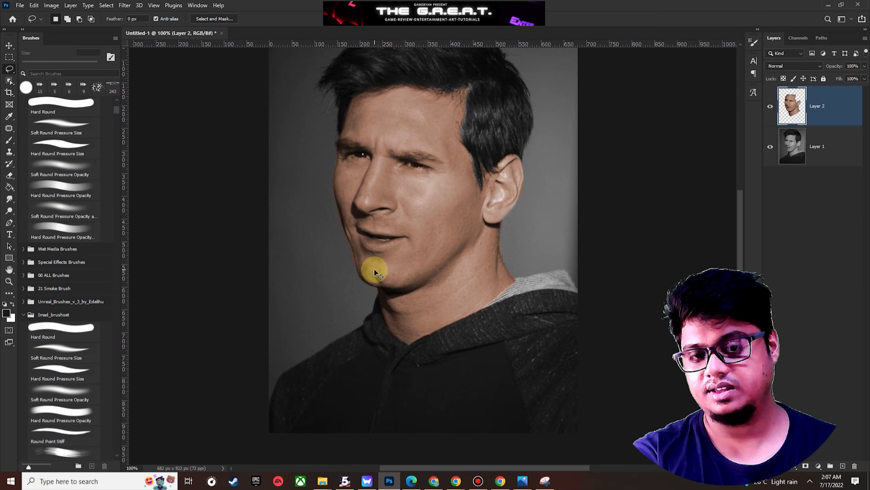
scroll(375, 269, "up", 2)
scroll(269, 334, "up", 4)
scroll(269, 334, "left", 4)
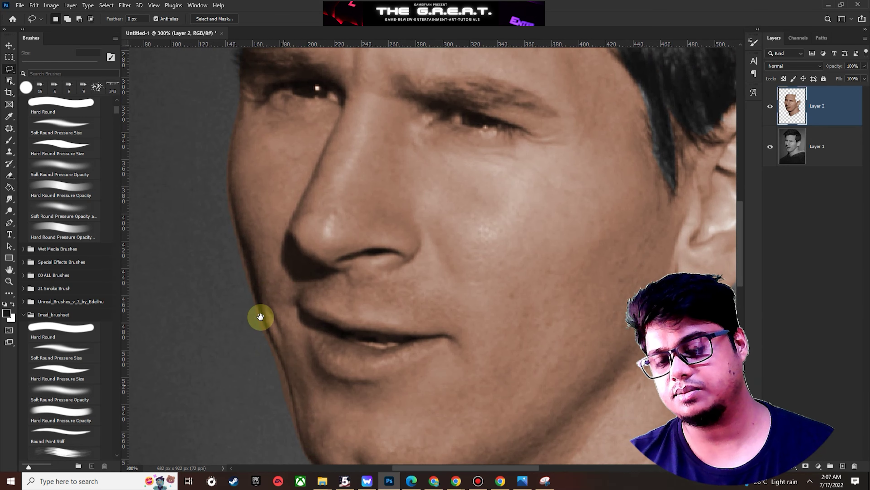
scroll(270, 343, "up", 4)
scroll(262, 334, "down", 6)
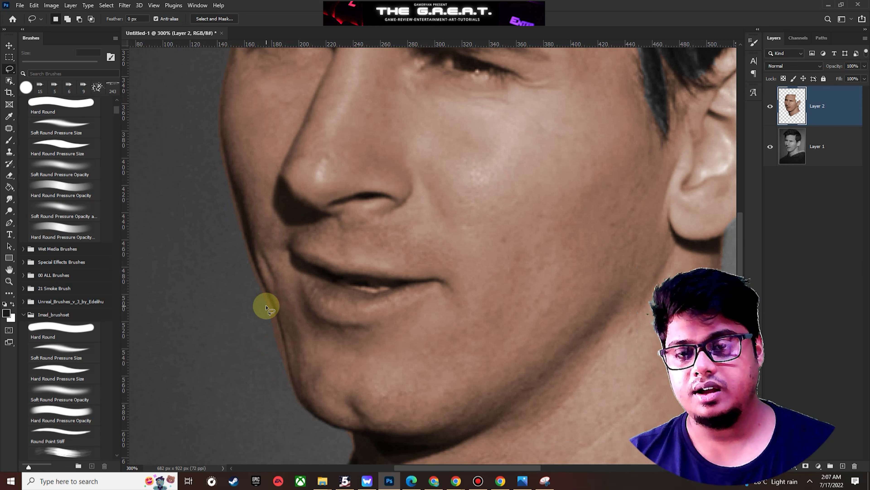
scroll(280, 313, "down", 2)
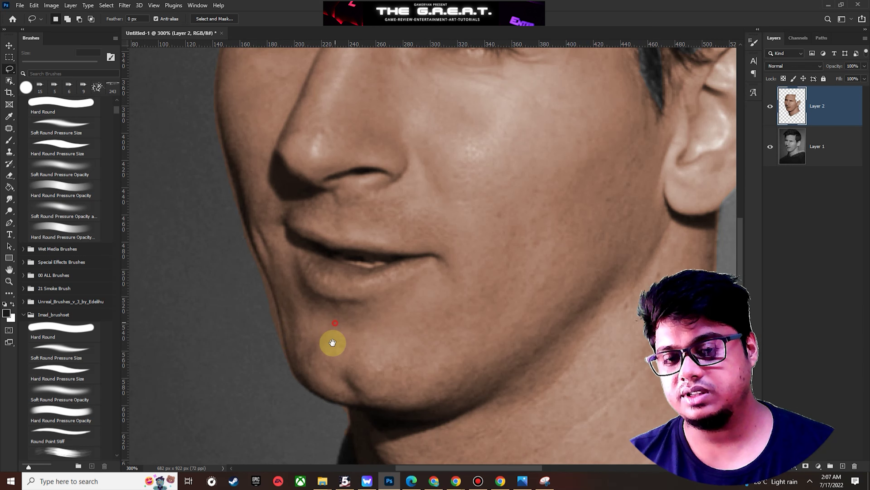
scroll(329, 356, "up", 3)
key("ctrl+minus")
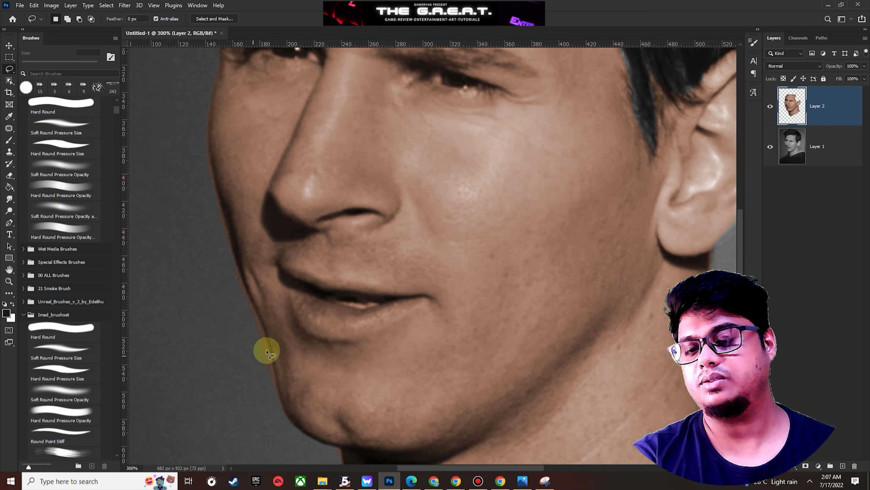
key("ctrl+minus")
key("ctrl+plus")
key("ctrl+plus")
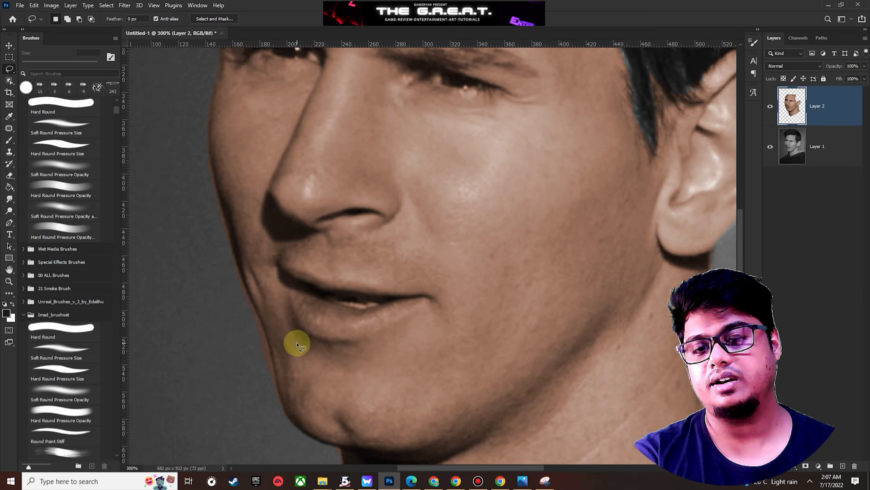
left_click_drag(281, 347, 294, 324)
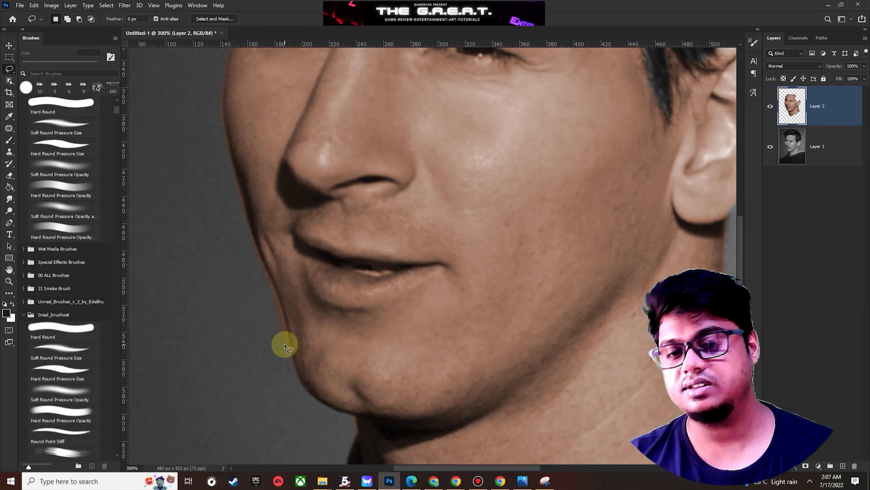
left_click_drag(266, 334, 278, 345)
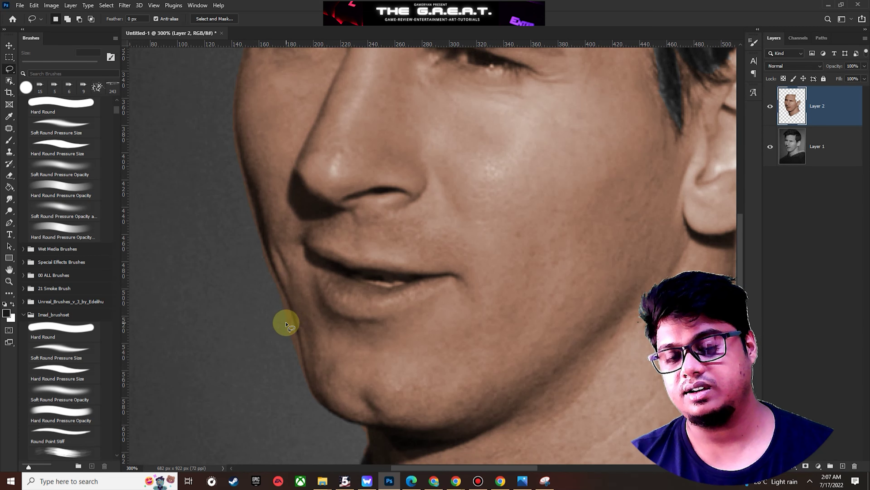
left_click_drag(370, 320, 347, 352)
mouse_move(405, 321)
left_mouse_down()
mouse_move(394, 369)
mouse_move(421, 343)
left_mouse_up()
scroll(415, 346, "up", 3)
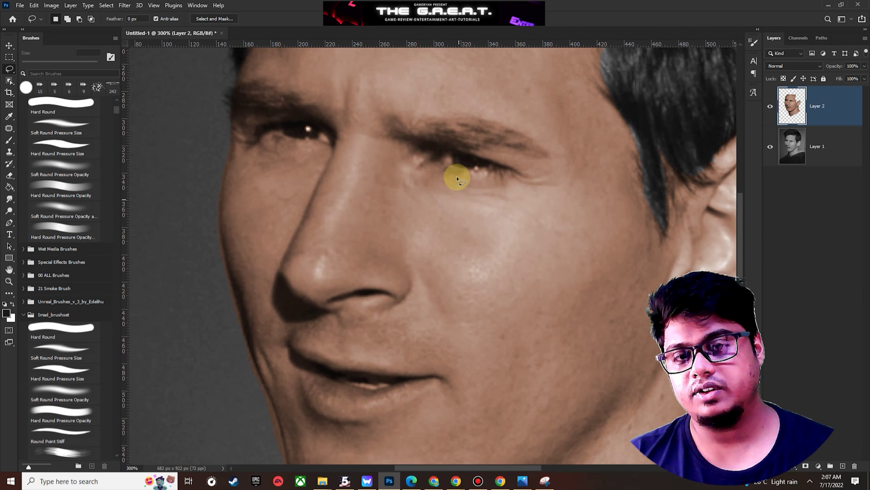
scroll(446, 226, "up", 2)
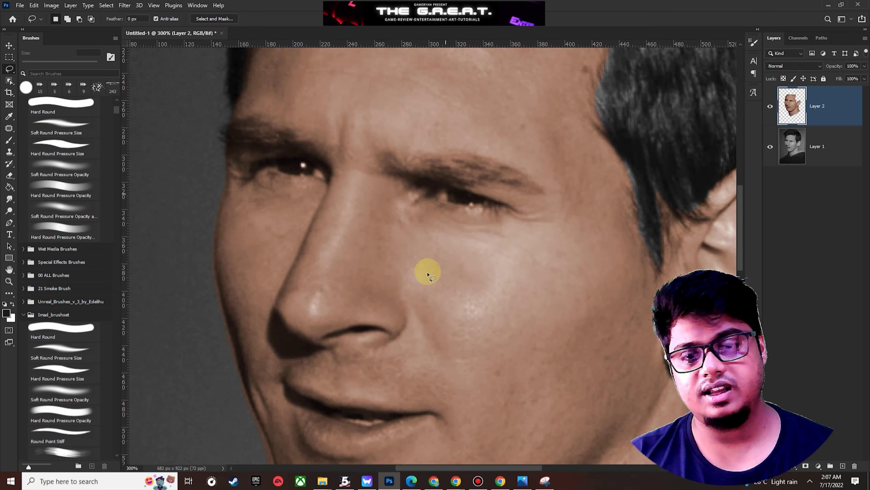
scroll(415, 260, "down", 3)
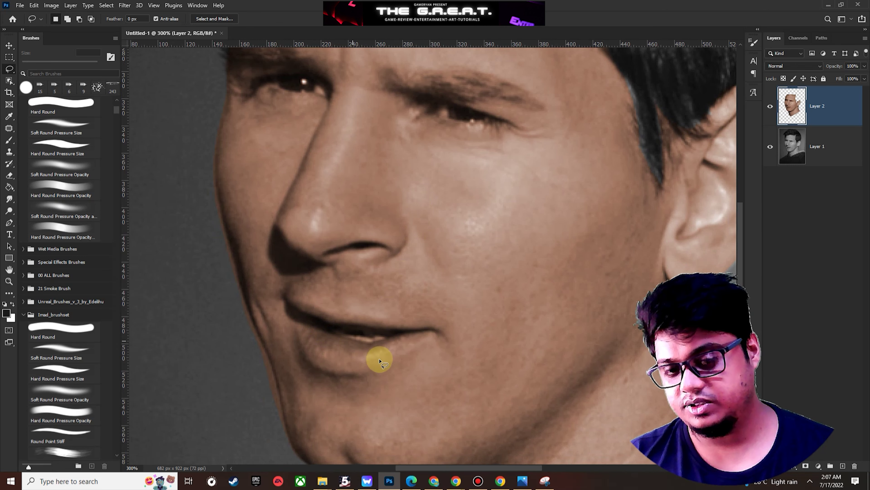
Trace the lips with the Lasso tool at 500% zoom and copy them to a new layer
scroll(373, 336, "down", 2)
scroll(368, 317, "up", 1)
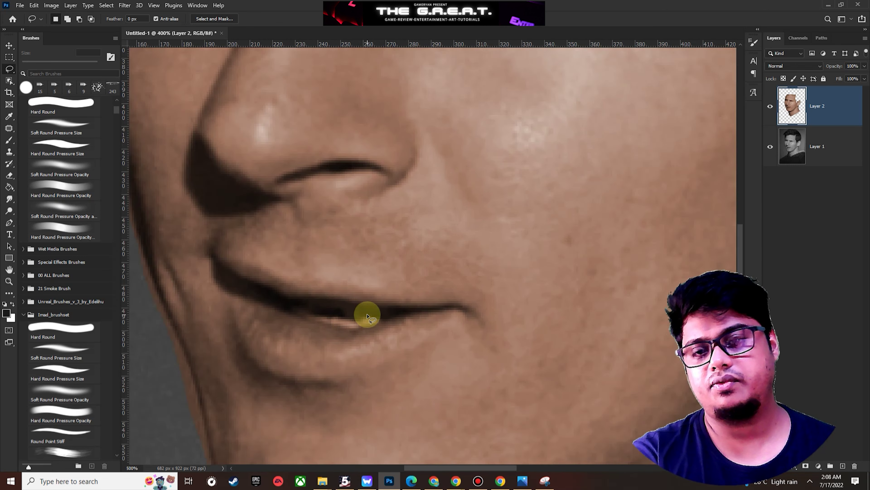
scroll(246, 278, "up", 1)
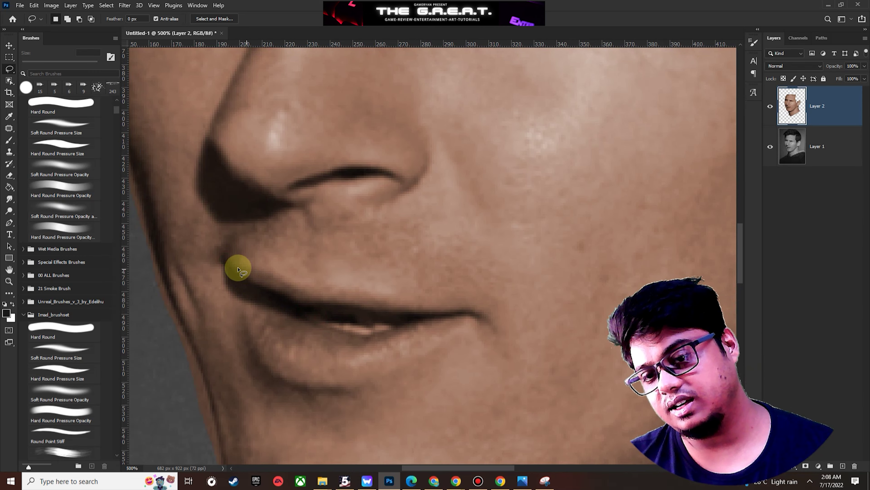
mouse_move(223, 259)
left_mouse_down()
mouse_move(312, 284)
mouse_move(475, 305)
mouse_move(472, 319)
mouse_move(405, 364)
mouse_move(328, 386)
mouse_move(288, 383)
mouse_move(251, 343)
mouse_move(226, 261)
left_mouse_up()
key("ctrl+1")
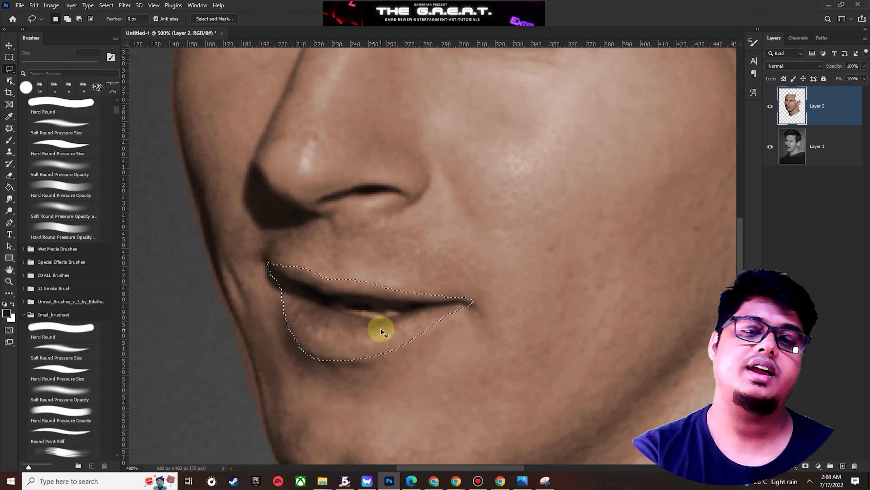
key("ctrl+j")
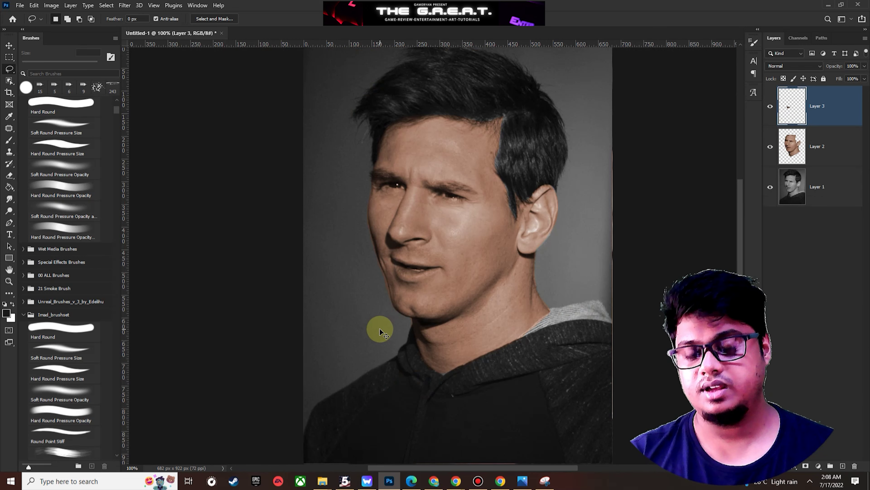
Start a Hue/Saturation adjustment on the lips layer with Colorize enabled and saturation at 8
key("ctrl+u")
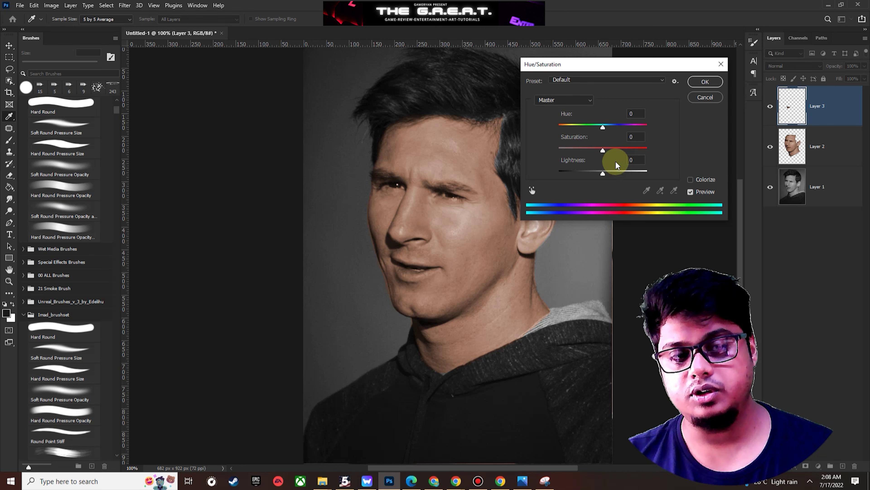
left_click(51, 5)
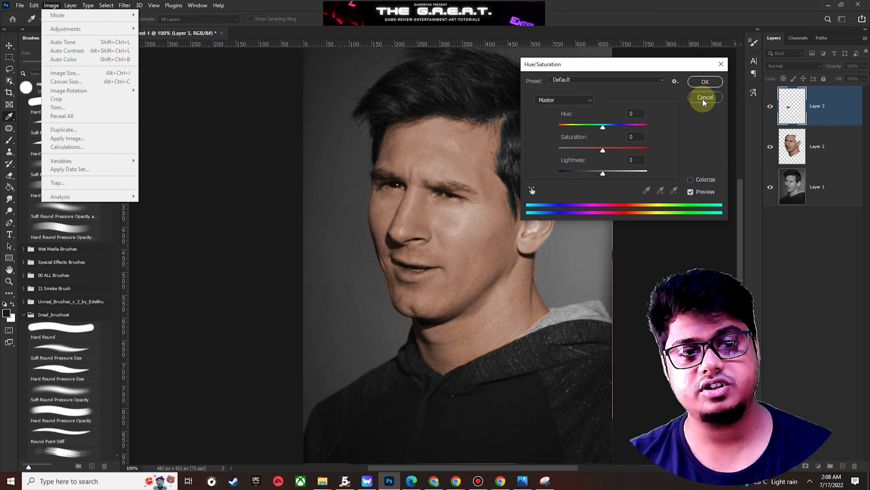
left_click(602, 145)
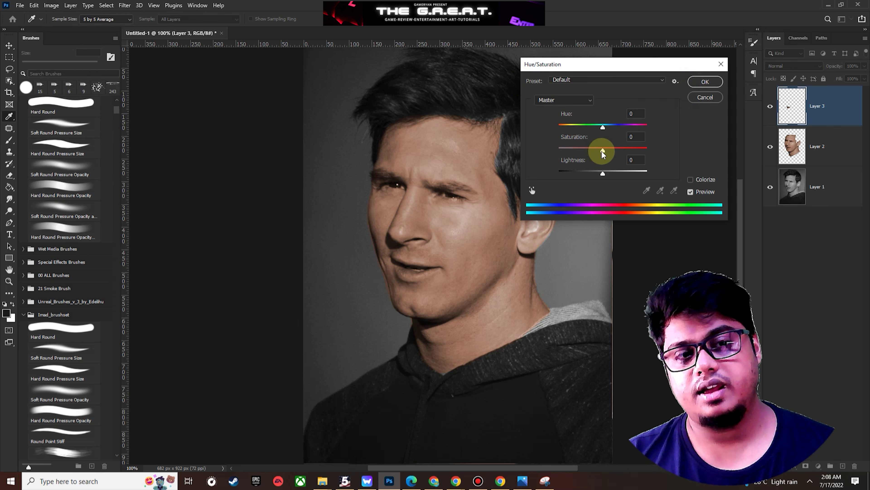
mouse_move(603, 151)
left_mouse_down()
mouse_move(586, 148)
mouse_move(607, 151)
left_mouse_up()
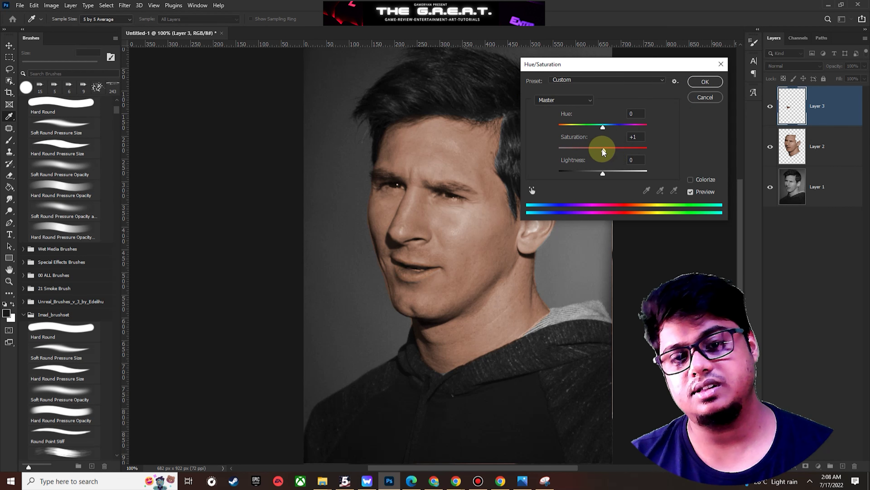
left_click_drag(608, 150, 637, 128)
left_click(690, 179)
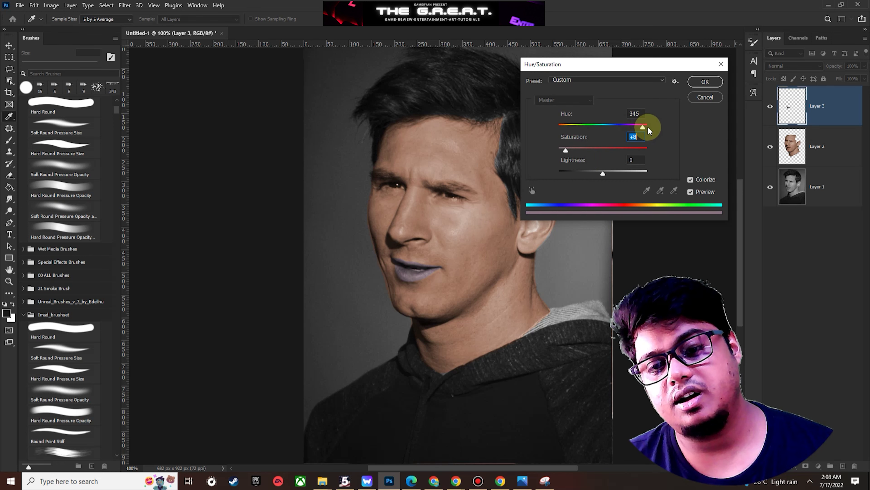
Set the lips tint to hue 2 and saturation 22 and apply the adjustment
left_click_drag(647, 126, 645, 127)
mouse_move(602, 173)
left_mouse_down()
mouse_move(592, 171)
mouse_move(603, 171)
left_mouse_up()
left_click_drag(565, 150, 572, 150)
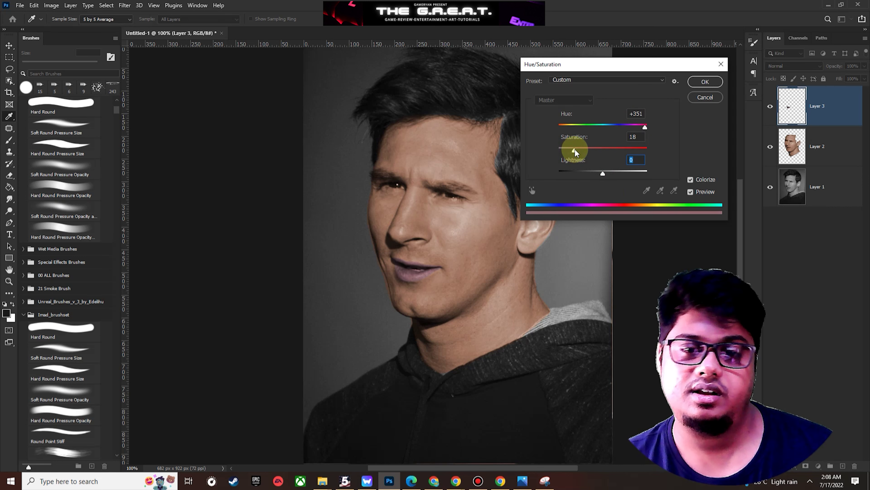
left_click(649, 125)
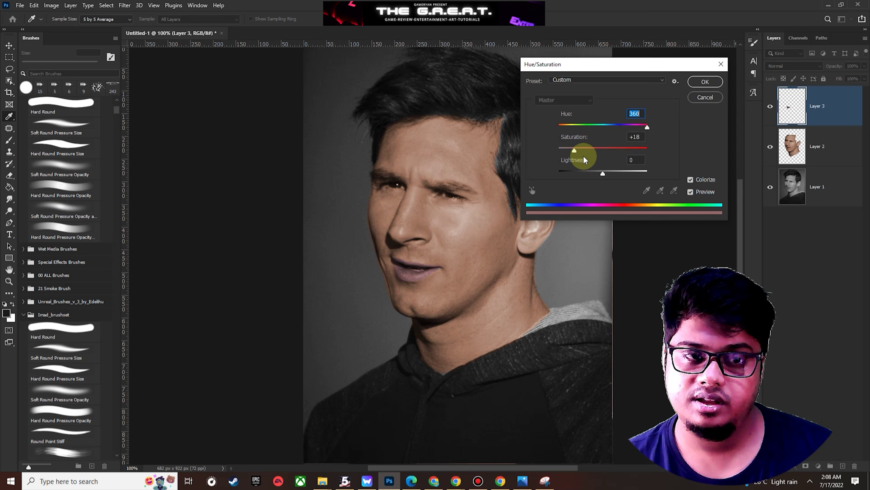
left_click_drag(574, 151, 575, 150)
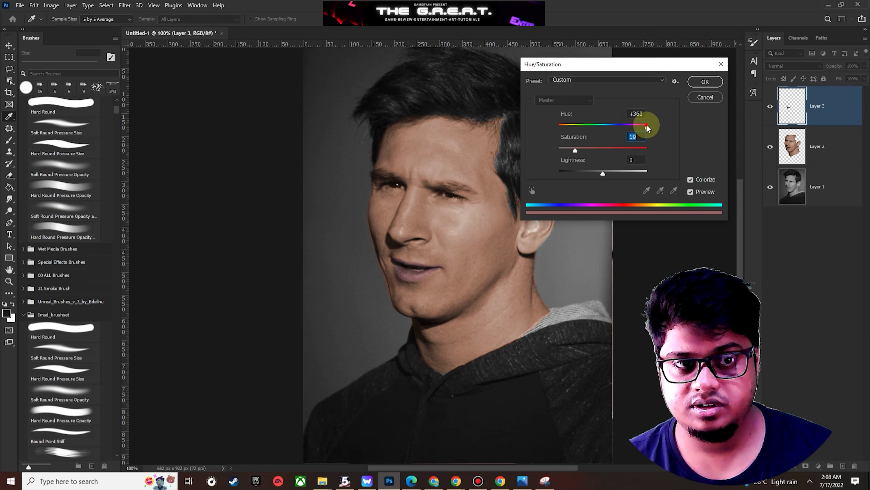
left_click_drag(641, 125, 545, 129)
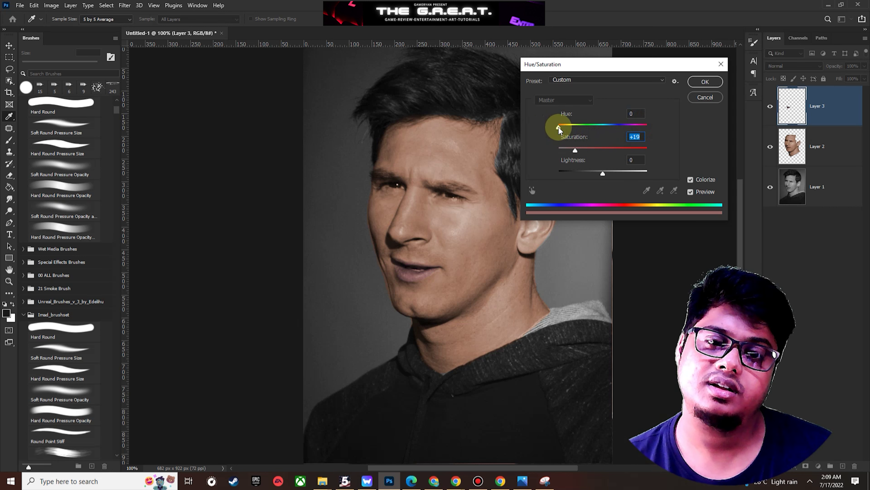
left_click_drag(575, 150, 559, 128)
left_click_drag(578, 152, 578, 150)
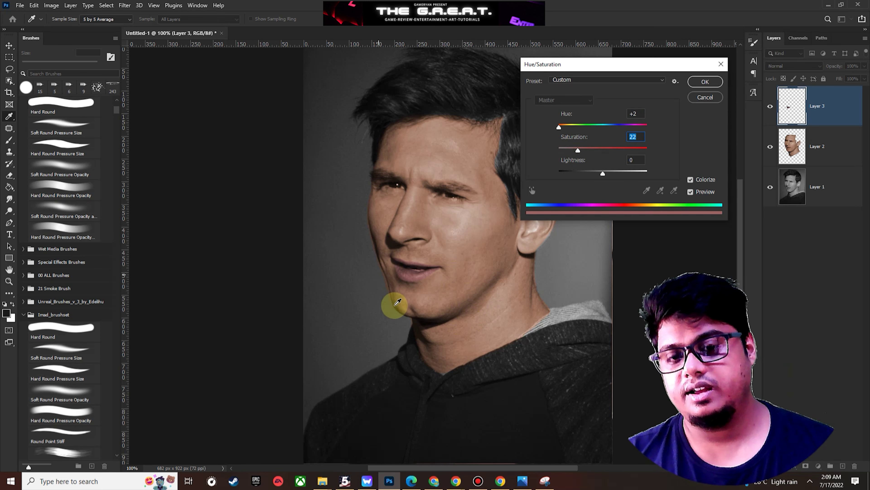
left_click(704, 83)
Trace the openings of both eyes with the Lasso tool at 400% zoom, combining them in one selection
key("l")
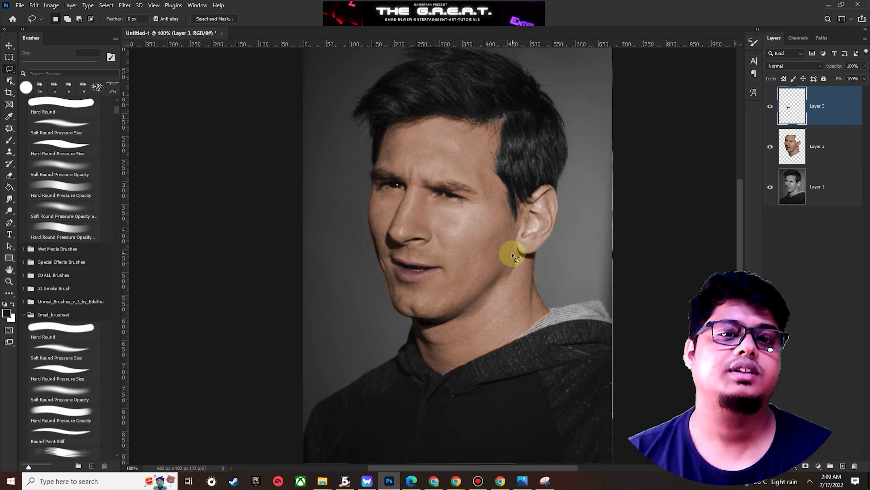
mouse_move(460, 321)
left_mouse_down()
mouse_move(464, 251)
mouse_move(443, 323)
mouse_move(442, 305)
mouse_move(421, 333)
mouse_move(404, 327)
mouse_move(413, 302)
left_mouse_up()
mouse_move(375, 258)
left_mouse_down()
mouse_move(399, 272)
mouse_move(371, 257)
mouse_move(403, 265)
left_mouse_up()
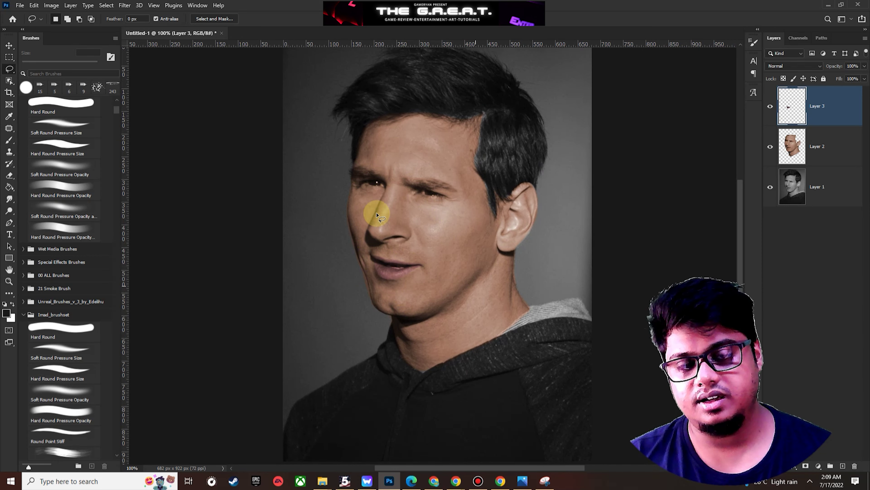
left_click_drag(381, 220, 399, 241)
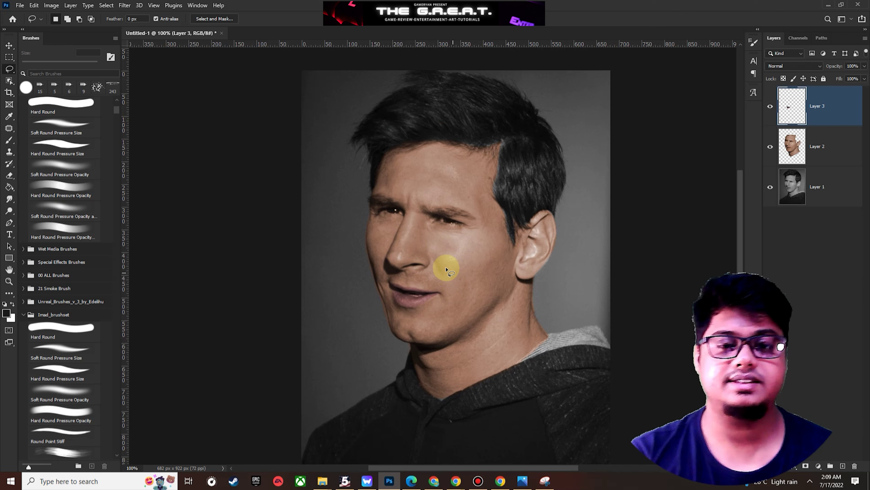
scroll(431, 238, "up", 4)
left_click_drag(476, 169, 437, 214)
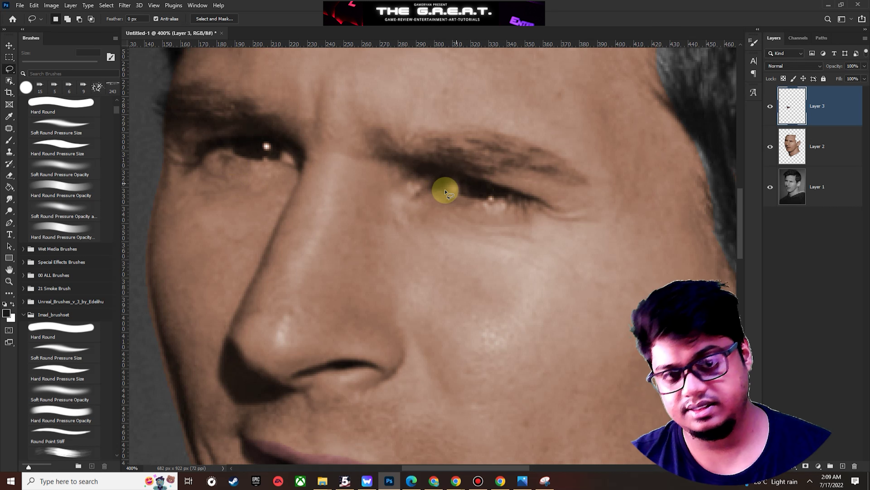
mouse_move(441, 191)
left_mouse_down()
mouse_move(466, 174)
mouse_move(533, 196)
mouse_move(442, 197)
left_mouse_up()
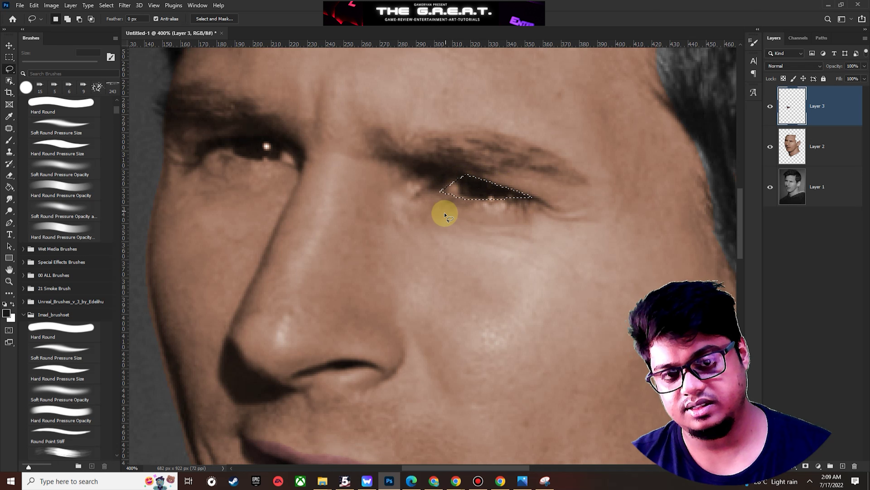
scroll(411, 202, "left", 5)
scroll(411, 202, "up", 1)
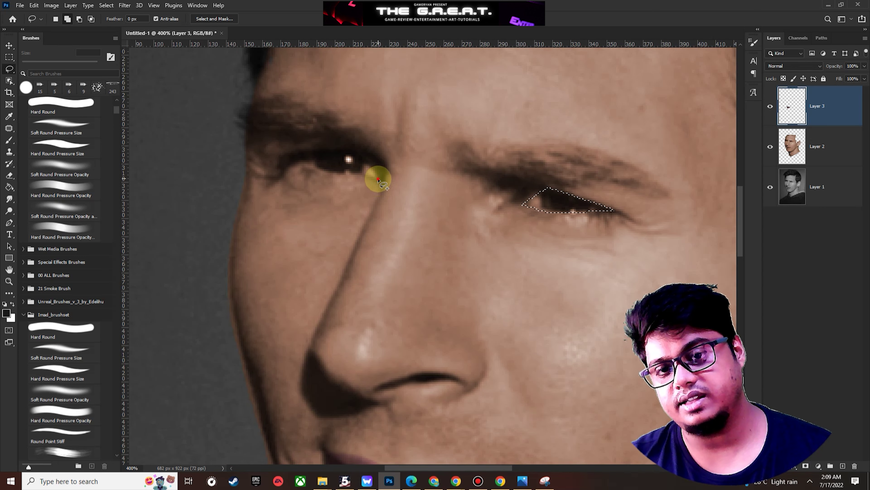
mouse_move(378, 179)
left_mouse_down()
mouse_move(341, 152)
mouse_move(291, 161)
mouse_move(376, 177)
mouse_move(320, 168)
mouse_move(364, 176)
left_mouse_up()
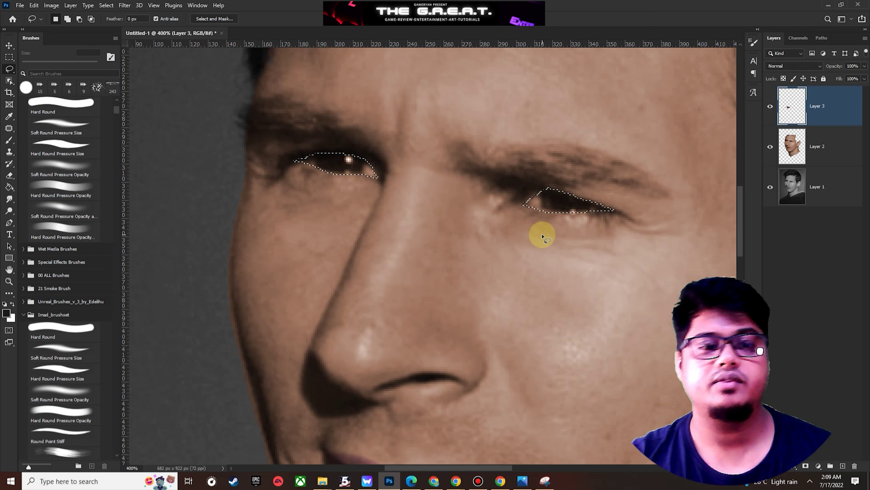
Copy the selected eye areas from the skin layer, Layer 2, to a new layer
key("ctrl+1")
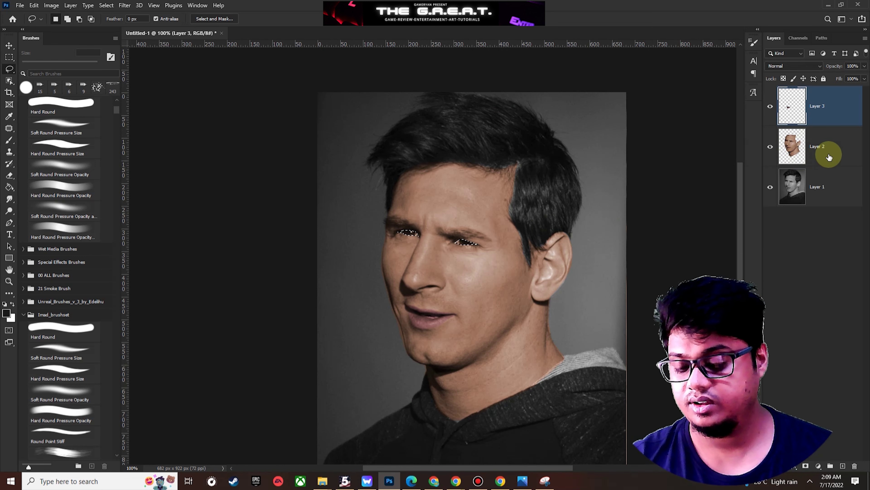
left_click(839, 144)
key("ctrl+j")
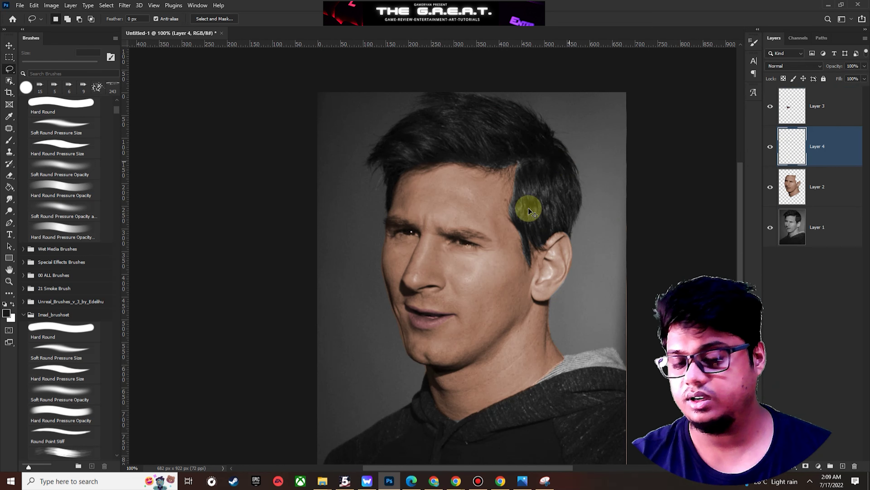
Desaturate the eyes layer with Hue/Saturation at saturation -100, apply the adjustment and deselect the eyes
key("ctrl+u")
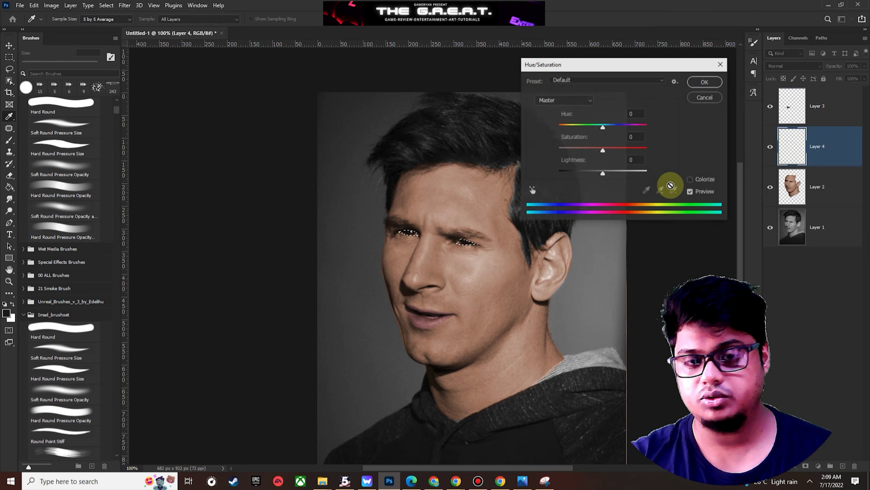
left_click_drag(600, 69, 617, 78)
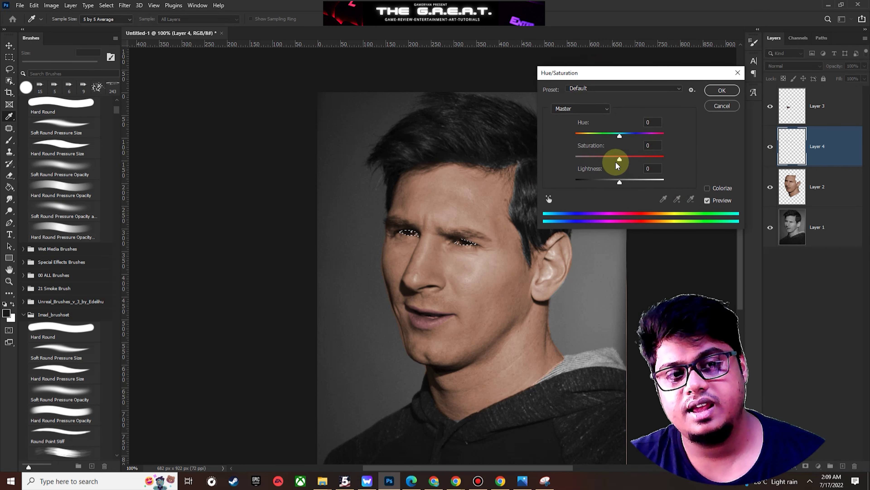
left_click_drag(619, 159, 538, 157)
mouse_move(620, 188)
left_mouse_down()
mouse_move(604, 181)
mouse_move(619, 180)
left_mouse_up()
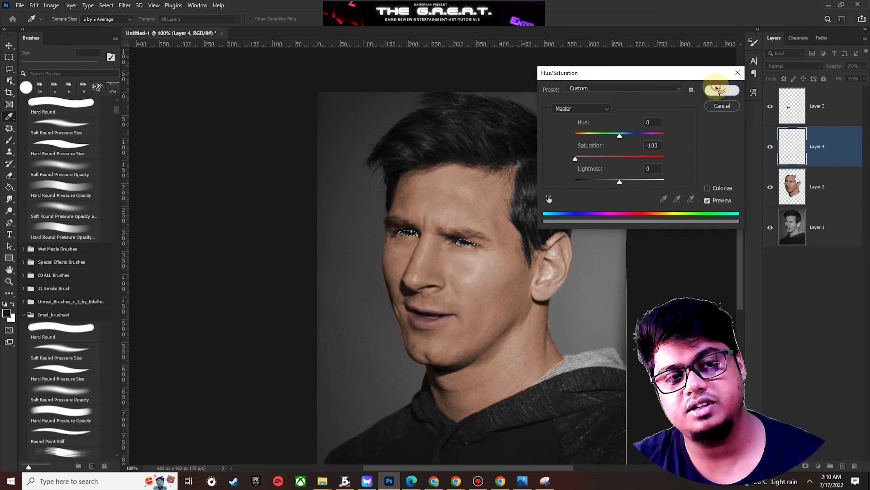
left_click(719, 90)
key("l")
key("ctrl+d")
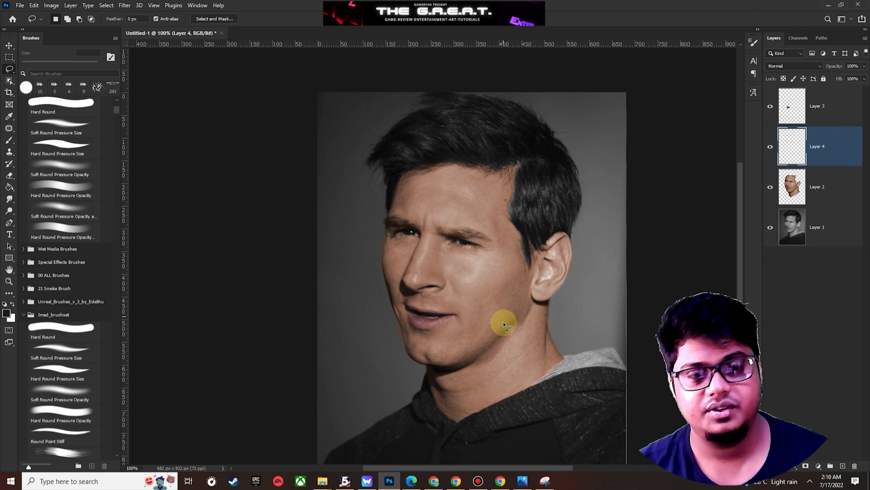
key("ctrl+minus")
key("ctrl+minus")
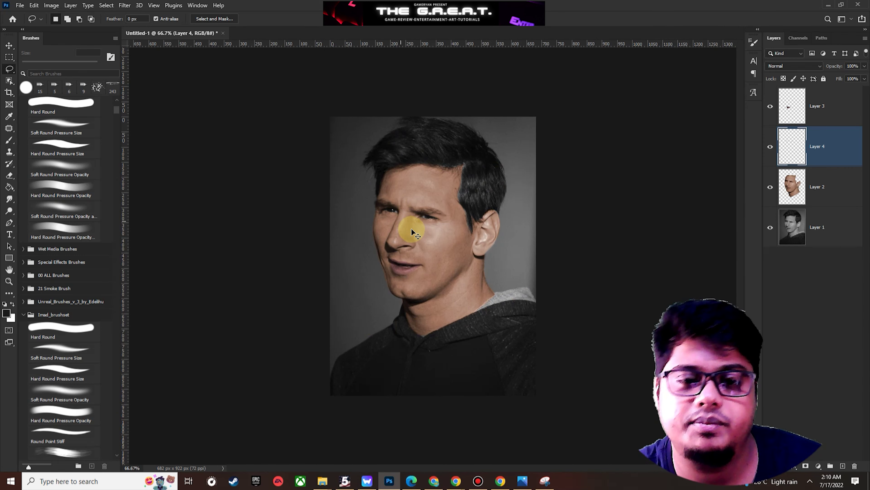
key("ctrl+plus")
key("ctrl+plus")
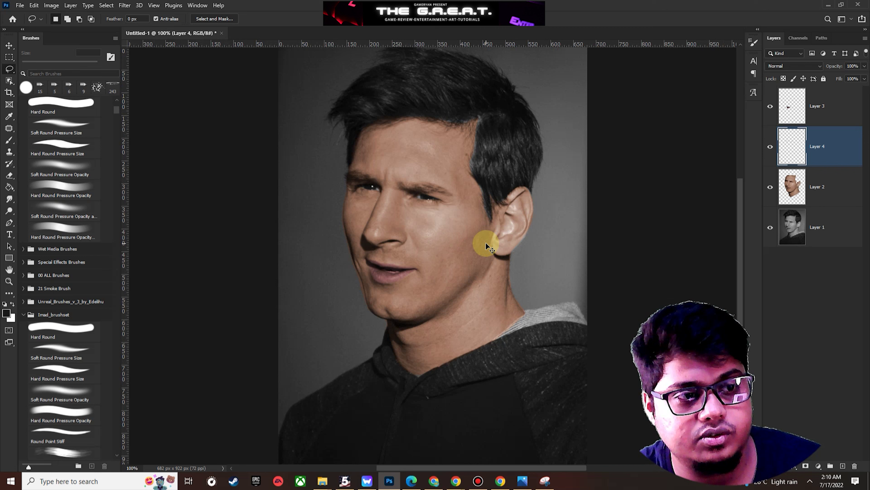
Select the backdrop around the man on Layer 1 using the Object Selection tool and copy it to a new layer
left_click(800, 234)
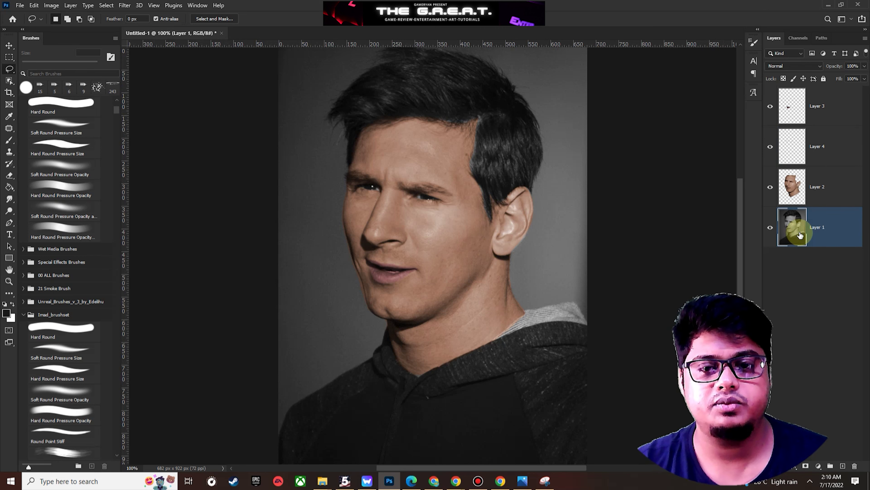
left_click_drag(528, 266, 520, 303)
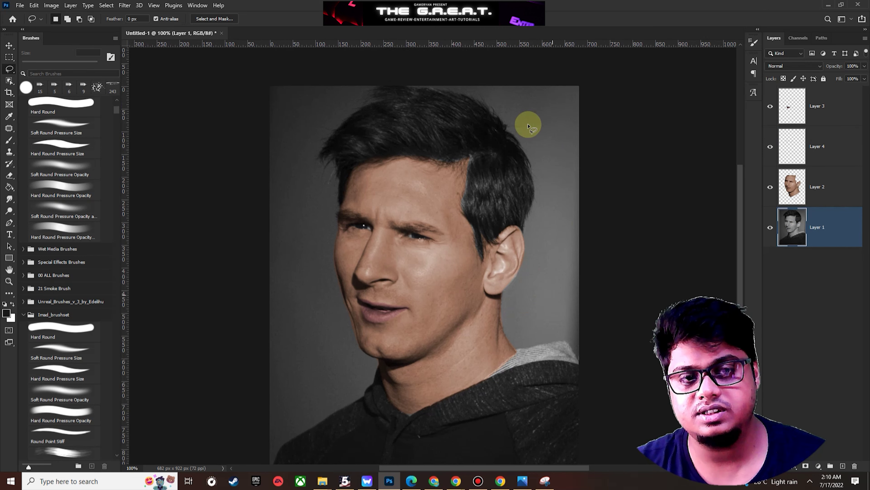
key("ctrl+minus")
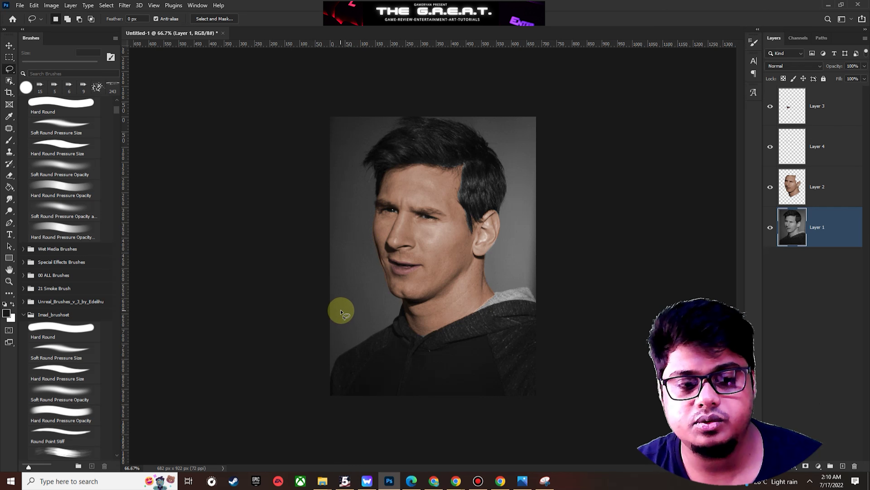
left_click(9, 80)
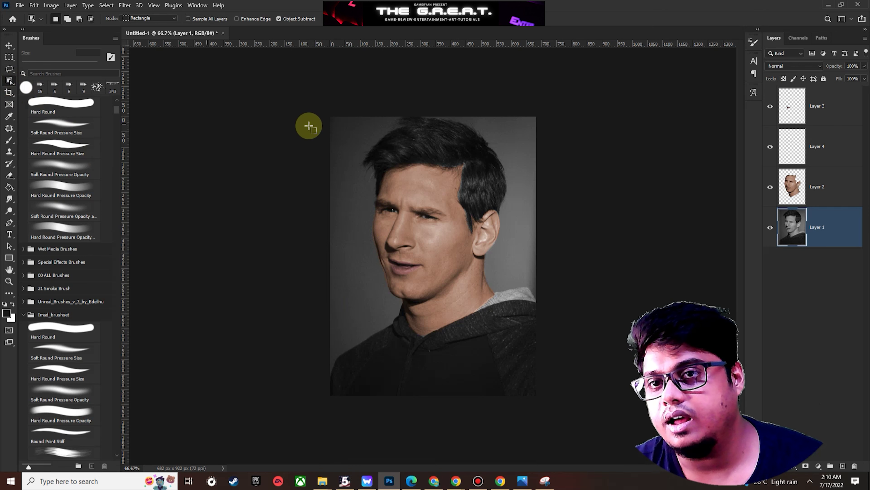
mouse_move(314, 104)
left_mouse_down()
mouse_move(472, 260)
mouse_move(581, 409)
left_mouse_up()
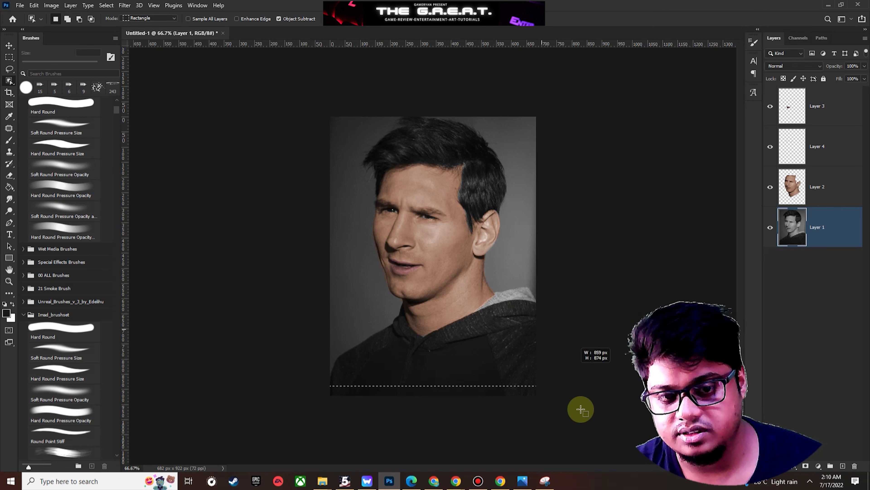
key("l")
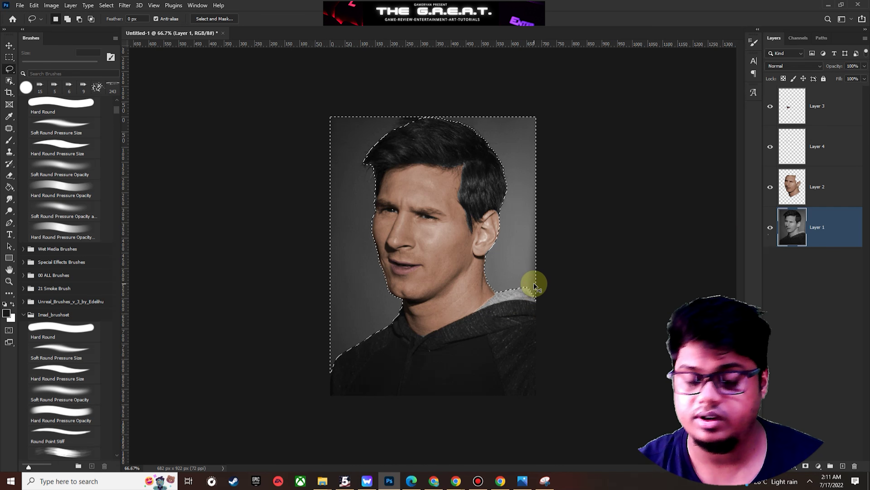
key("ctrl+j")
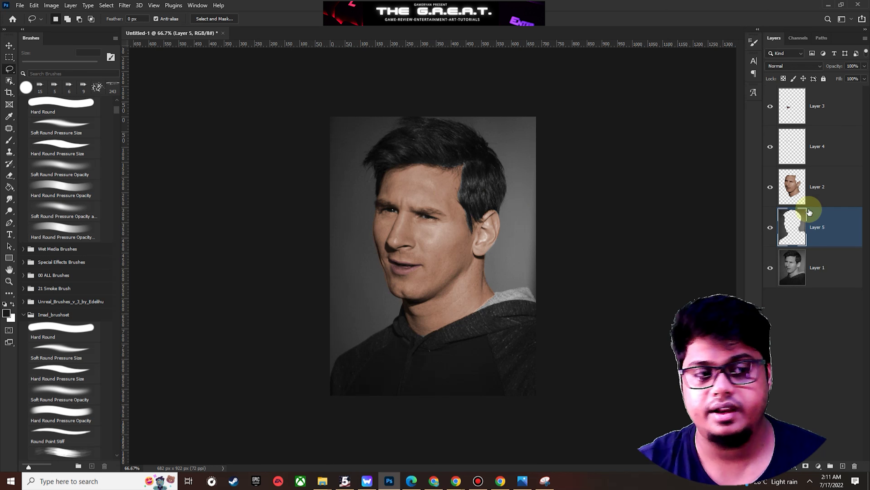
Colorize the backdrop layer with Hue/Saturation at hue 191, saturation 60 and lightness 0, apply it and deselect the backdrop
key("ctrl+u")
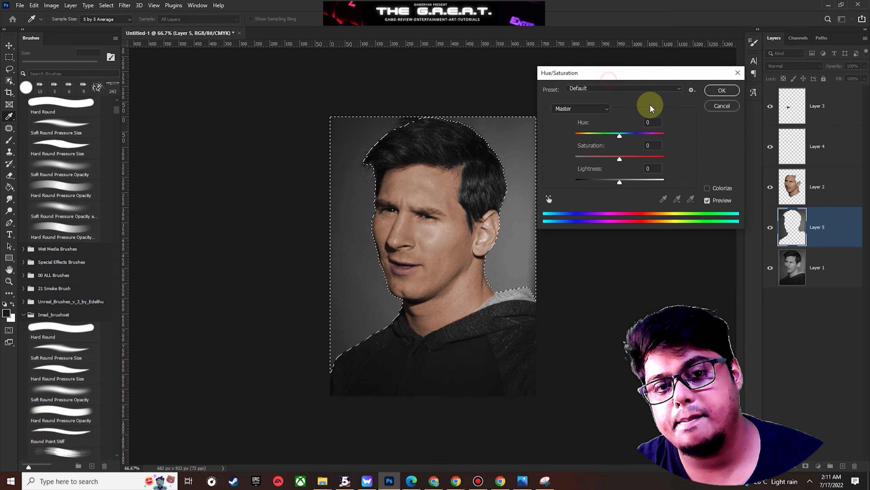
left_click_drag(626, 72, 649, 86)
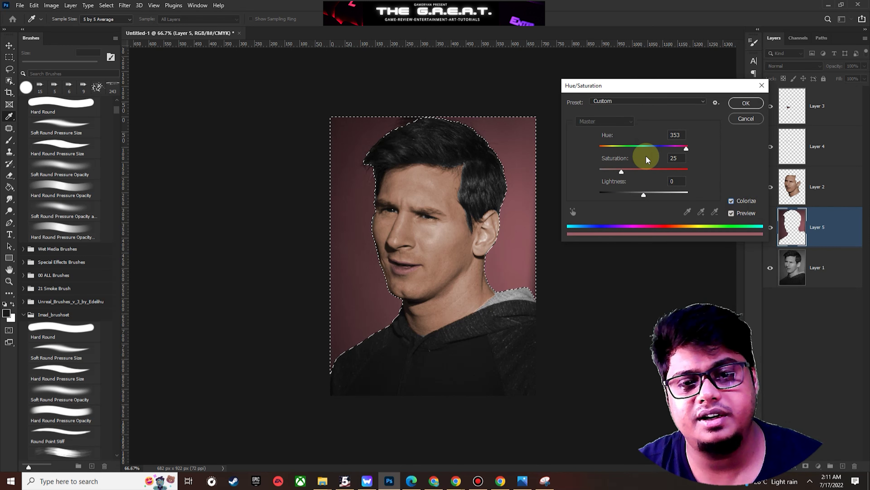
left_click_drag(634, 147, 680, 195)
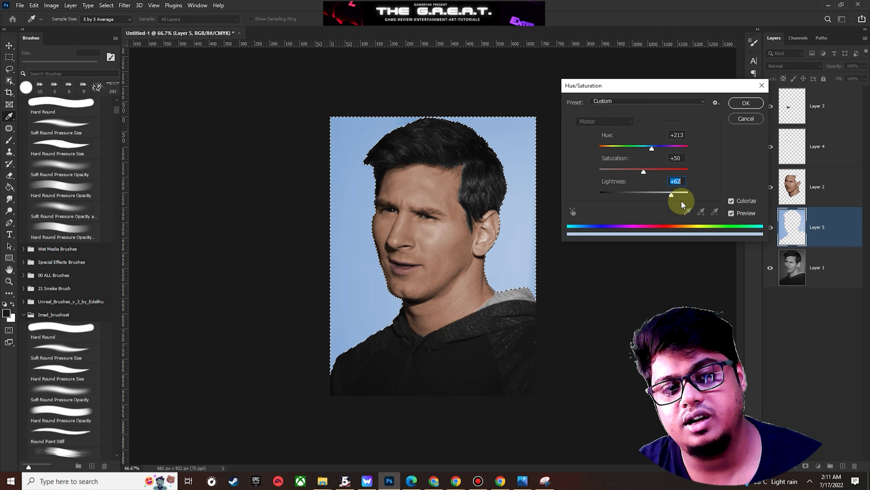
type("0")
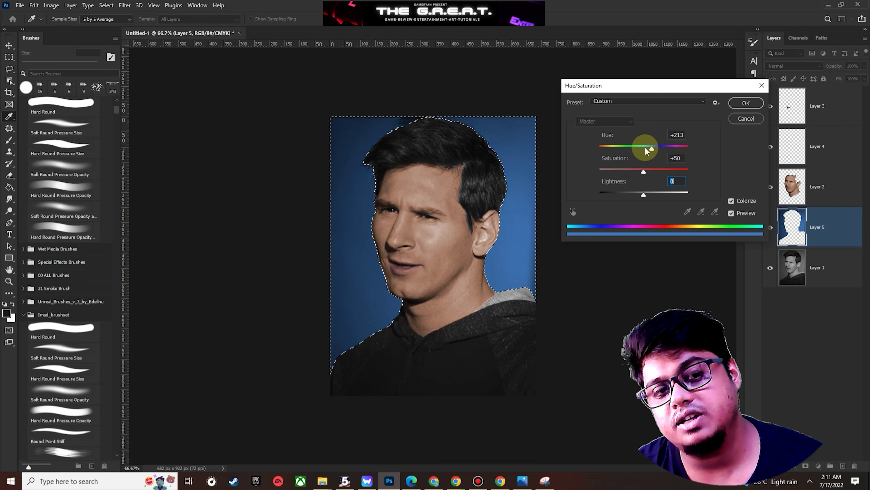
left_click_drag(646, 147, 654, 174)
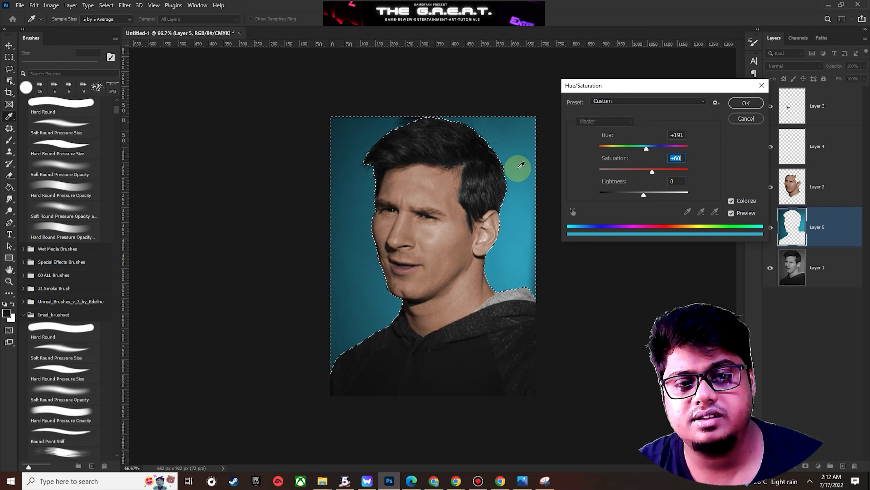
left_click(755, 107)
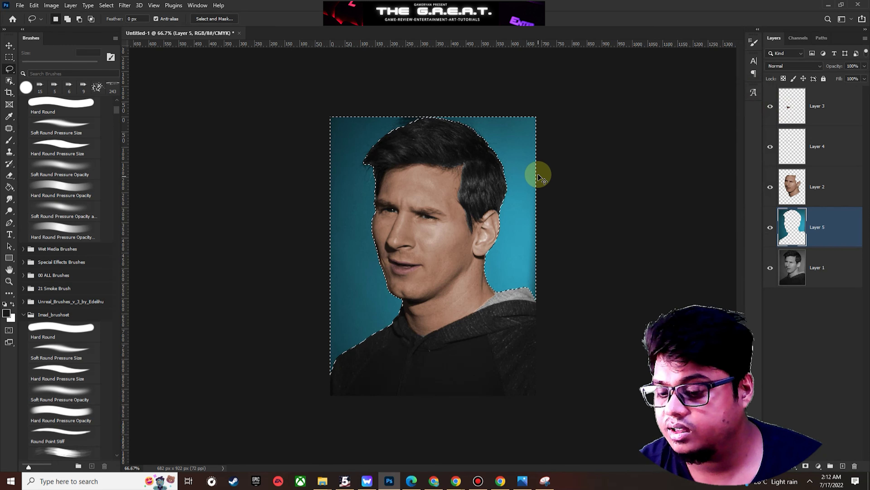
key("ctrl+d")
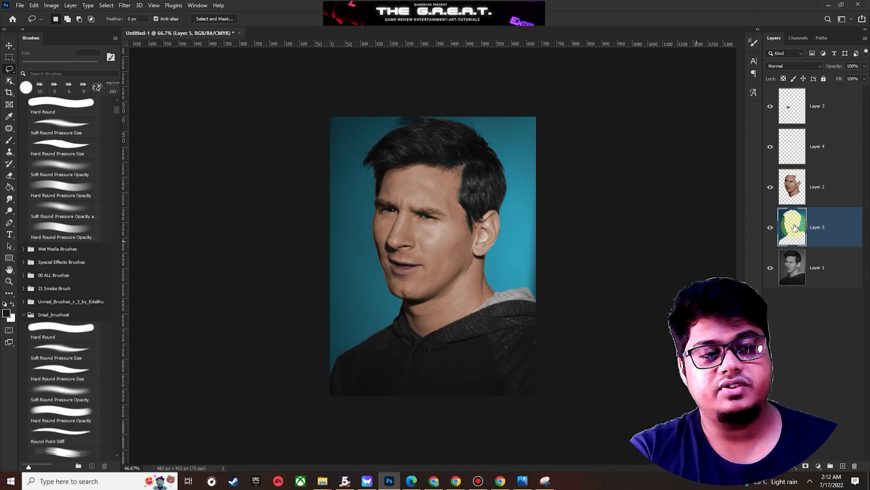
Merge the lips, eyes, skin and backdrop layers into a single layer above Layer 1
left_click(840, 115)
left_click(845, 220, "shift")
key("ctrl+e")
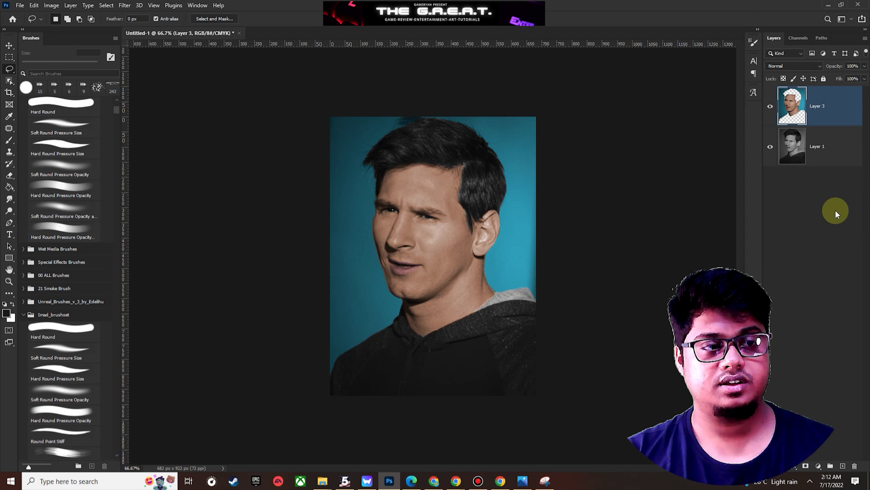
Duplicate Layer 1 and merge the copy with the colorized Layer 3
left_click(824, 148)
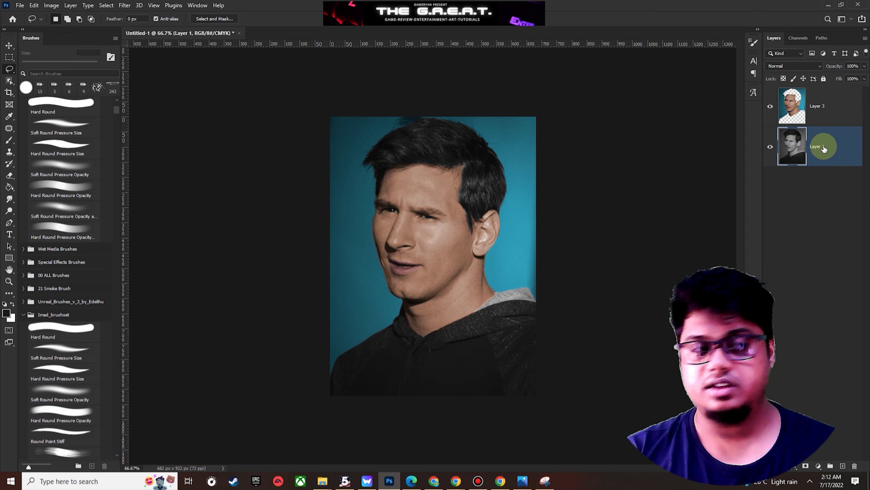
key("ctrl+j")
left_click(834, 126, "ctrl")
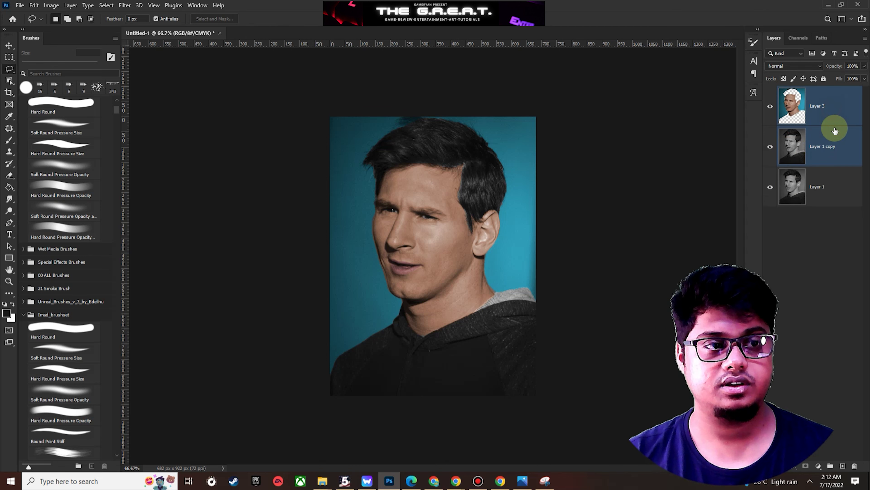
key("ctrl+t")
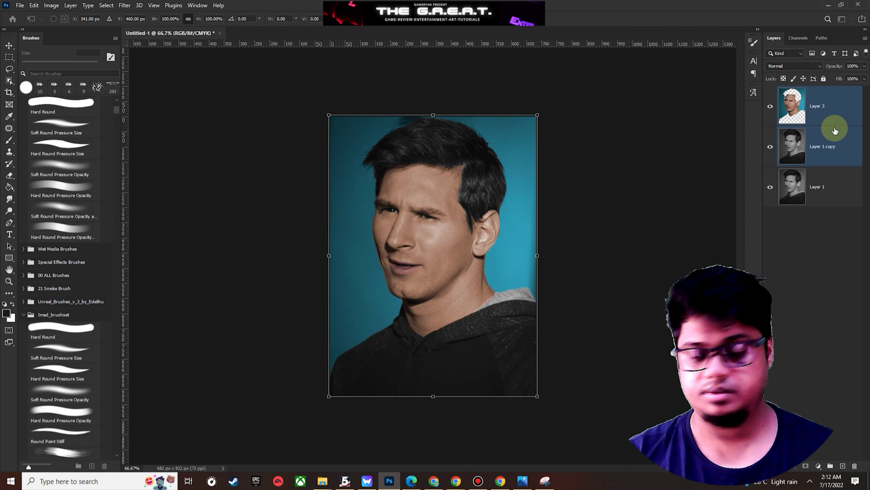
key("Return")
key("l")
key("ctrl+e")
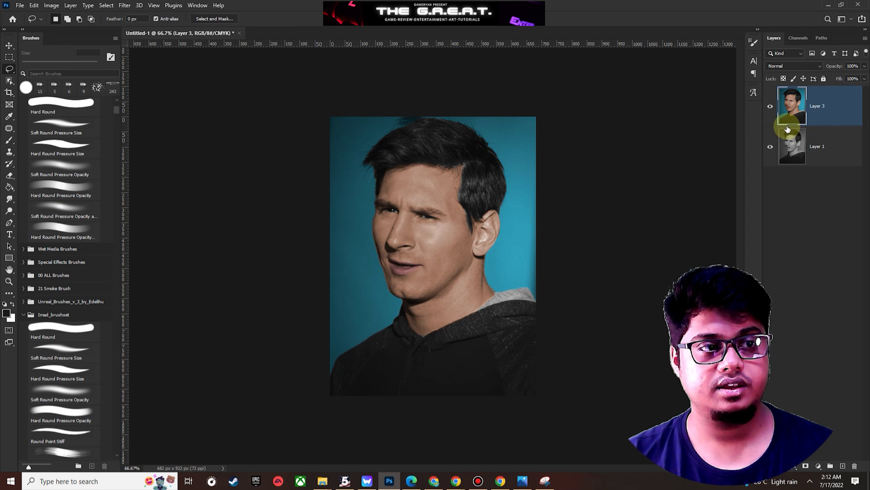
Compare the colorized portrait with the black-and-white original by toggling Layer 3's visibility
left_click(772, 110)
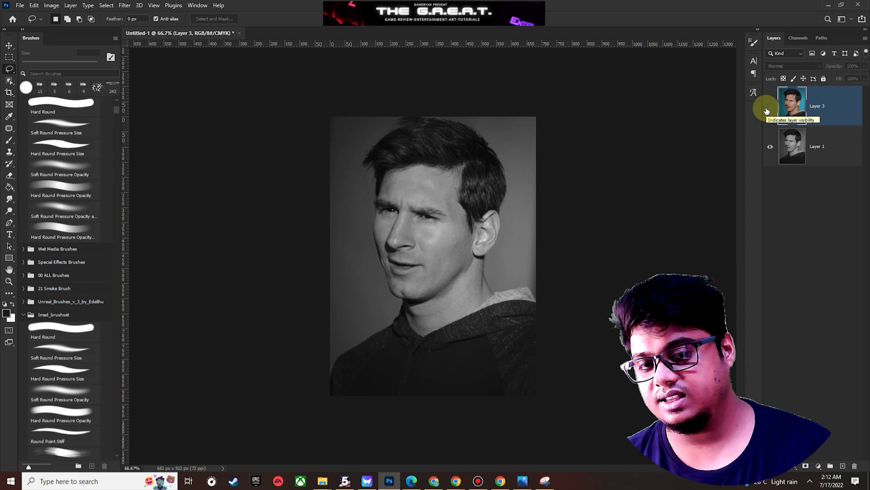
left_click(767, 109)
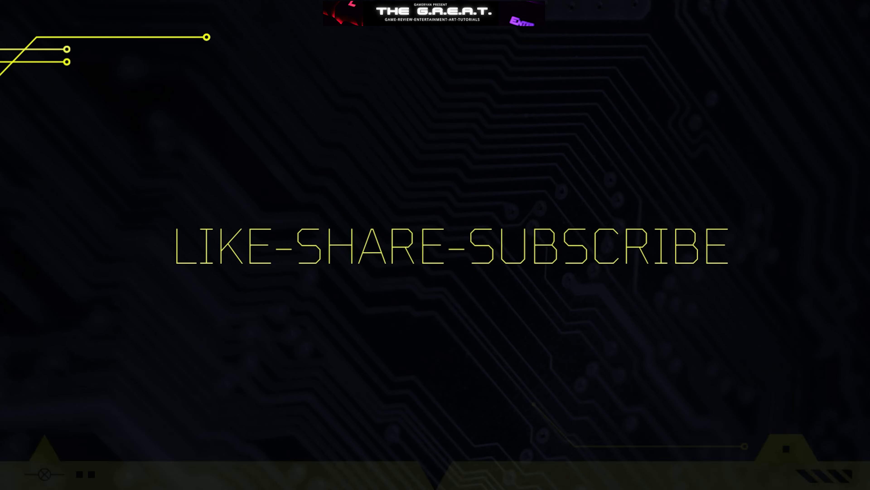
left_click(768, 109)
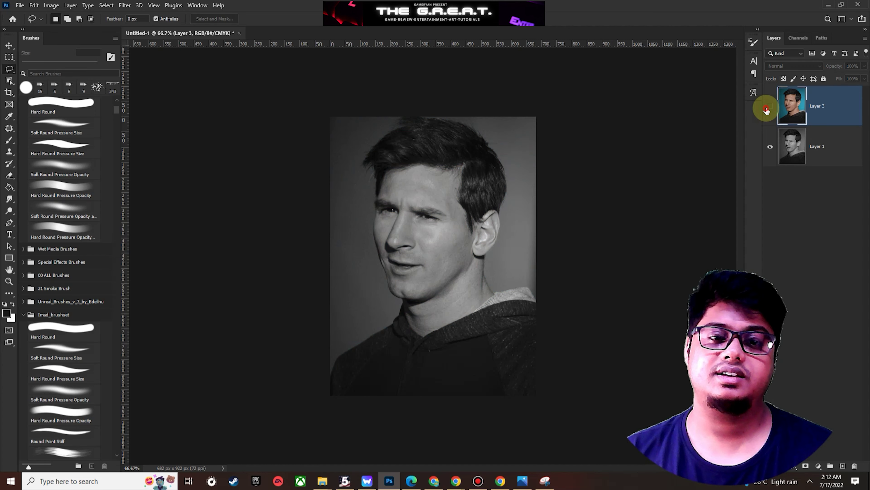
left_click(767, 109)
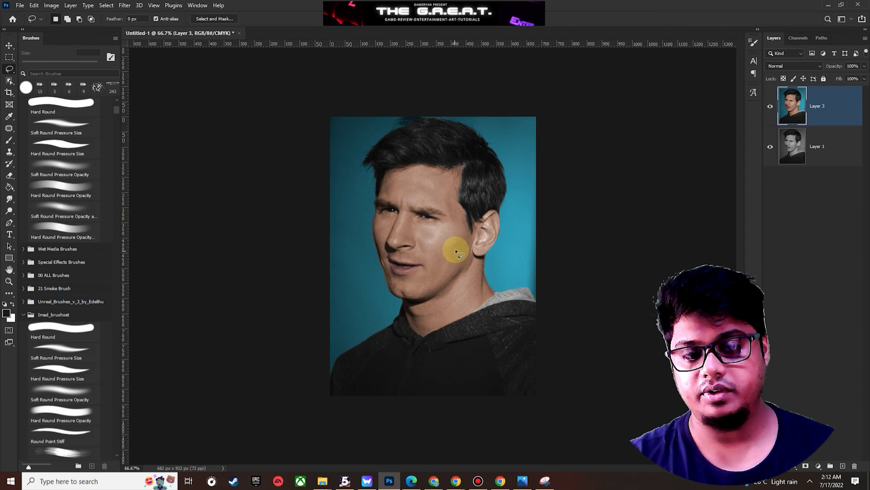
scroll(456, 240, "up", 4)
scroll(418, 227, "down", 2)
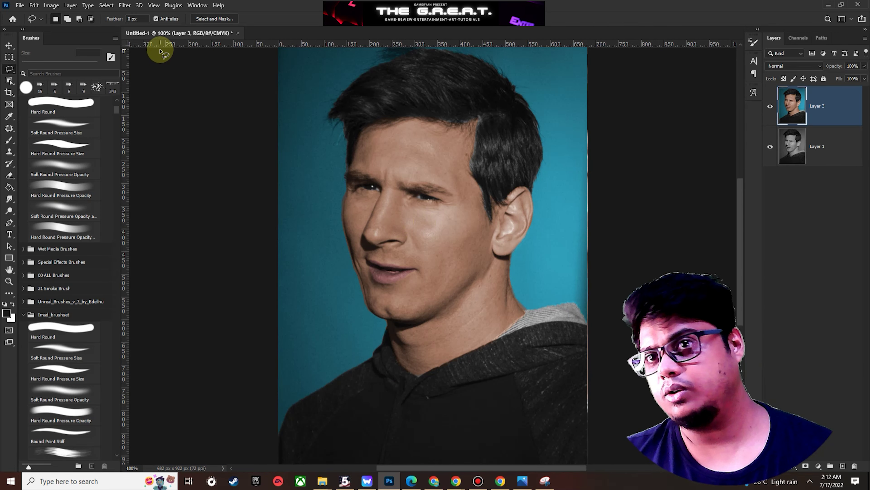
left_click(125, 6)
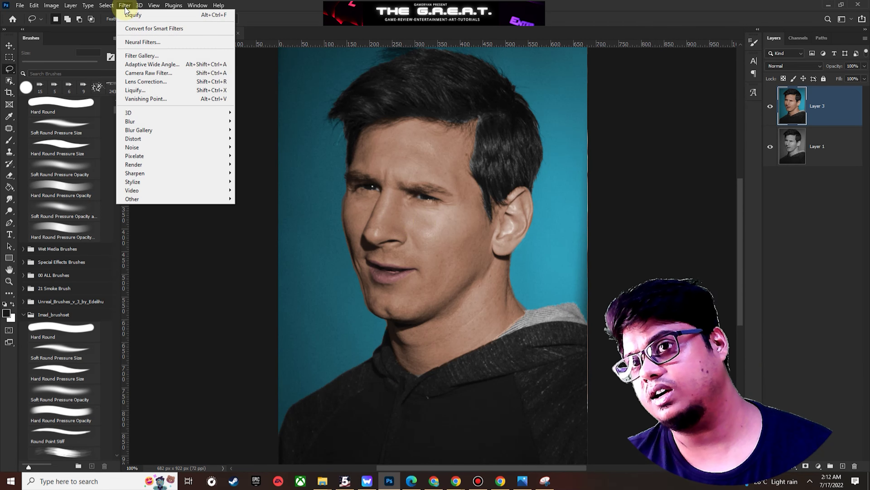
left_click(148, 73)
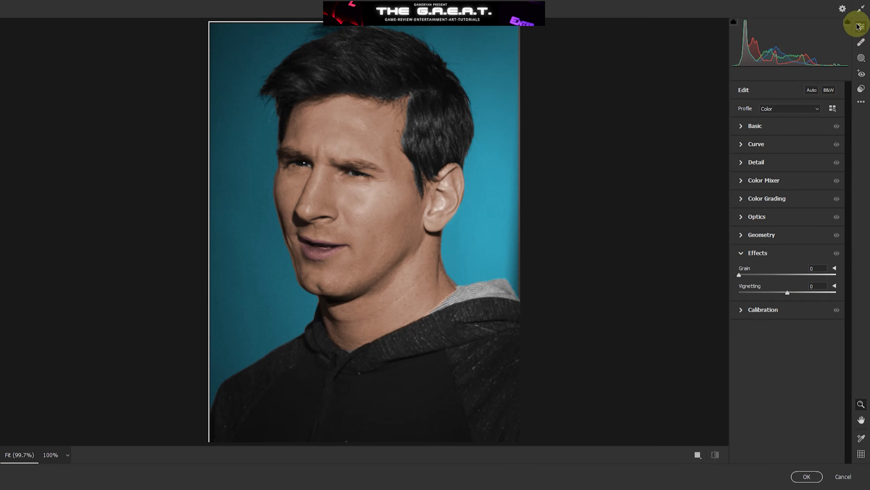
left_click(842, 476)
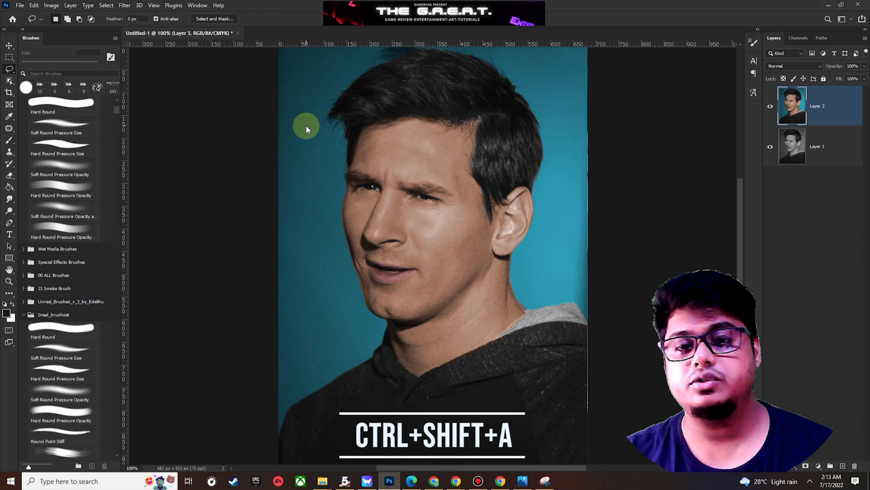
Open the Camera Raw Filter for Layer 3, expand its Detail settings and leave the filter's full-screen mode
key("ctrl+shift+a")
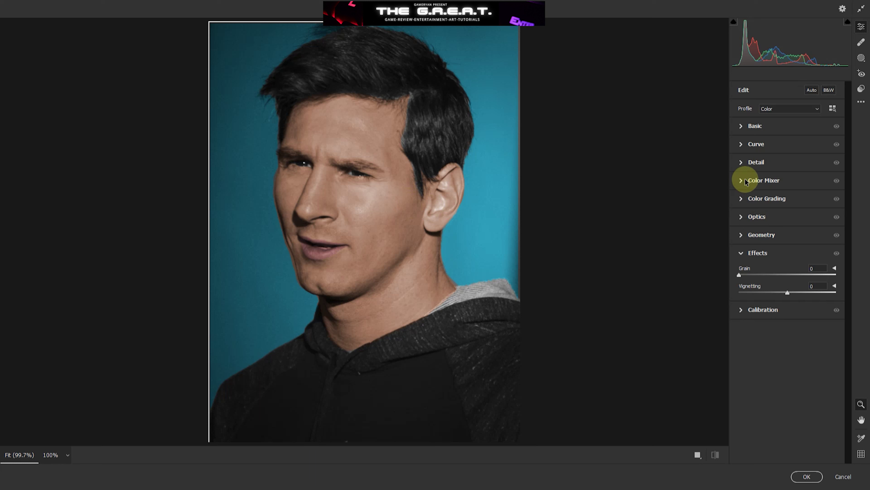
left_click(743, 164)
left_click(743, 163)
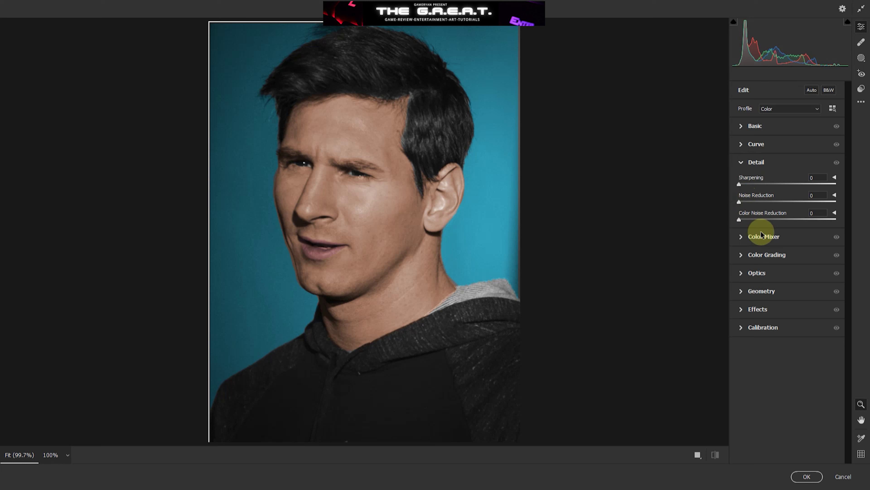
mouse_move(762, 235)
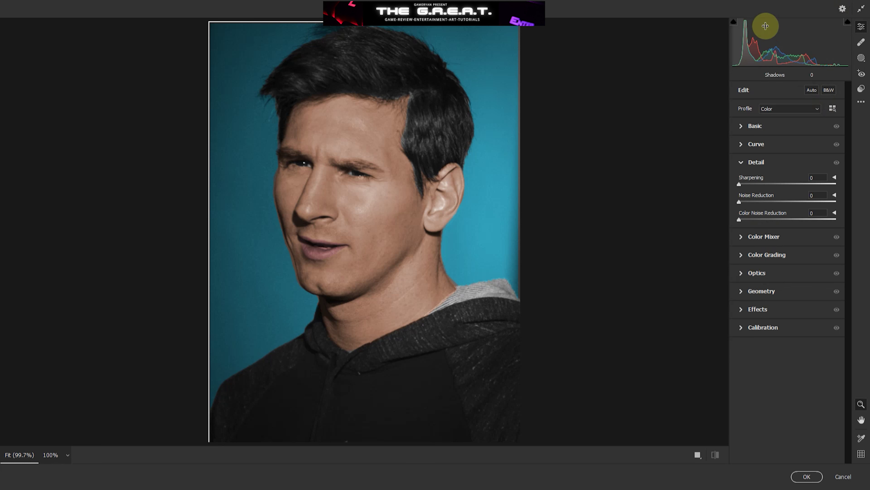
left_click(859, 13)
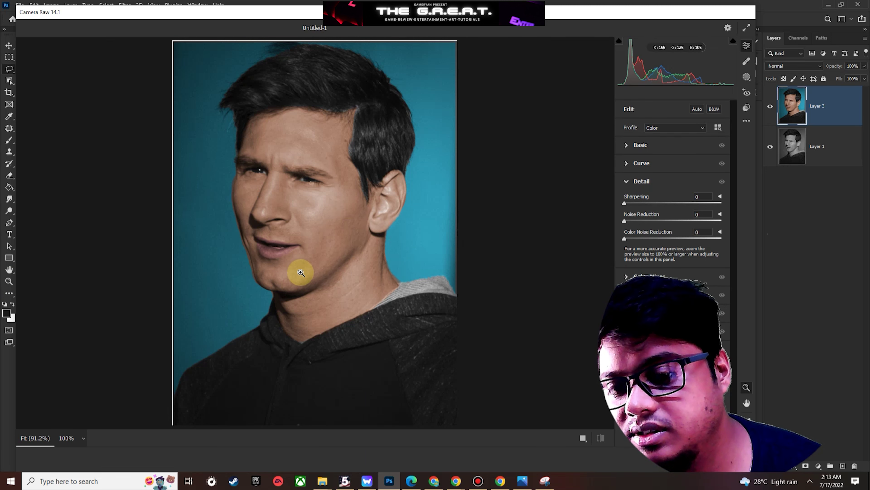
Set the Camera Raw noise reduction to 42, color noise reduction to 100 and sharpening to 22
left_click(326, 223)
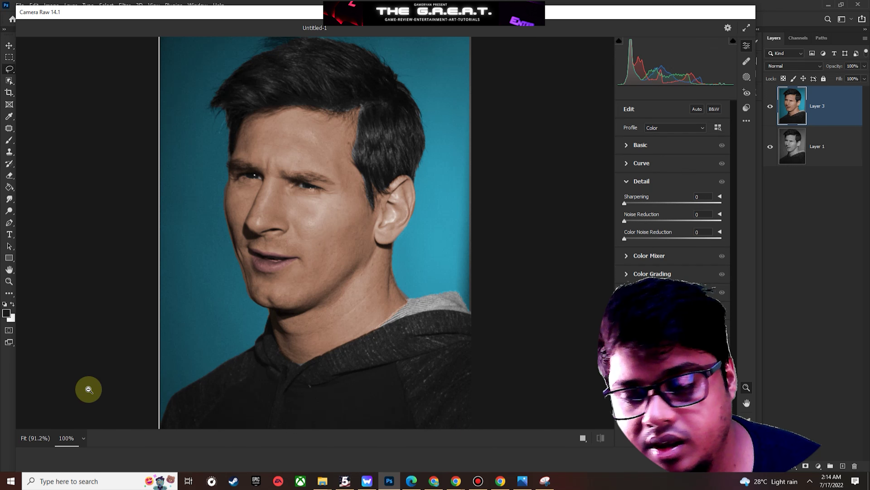
left_click(84, 438)
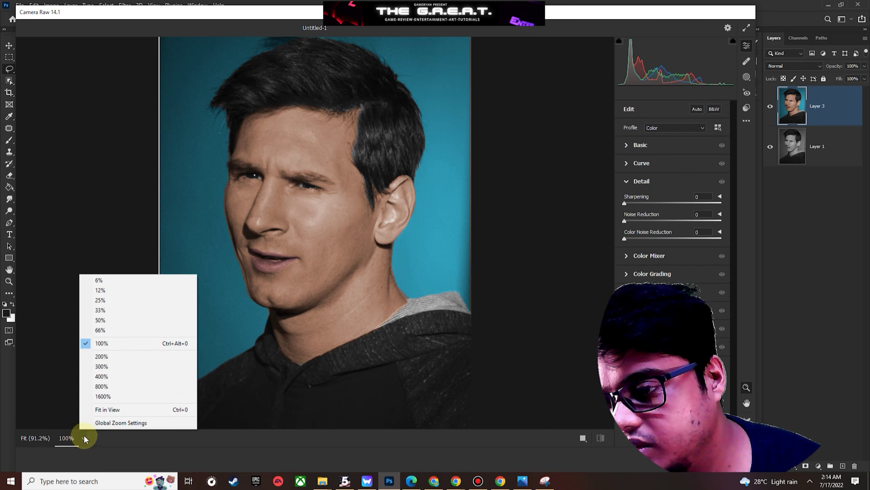
left_click(100, 356)
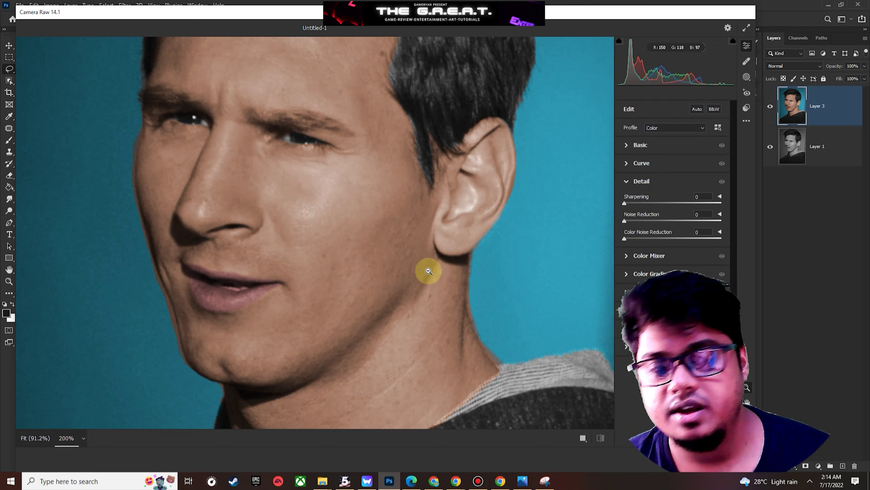
left_click(624, 221)
left_click_drag(625, 222, 818, 243)
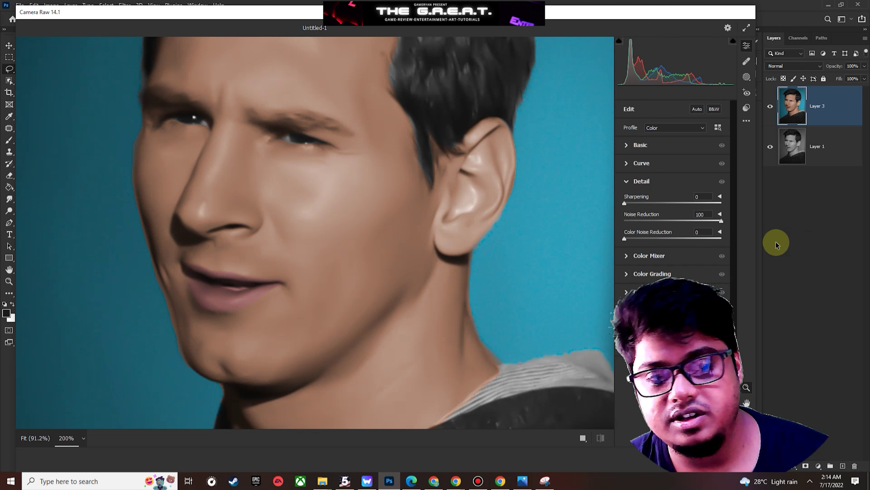
left_click_drag(721, 221, 739, 241)
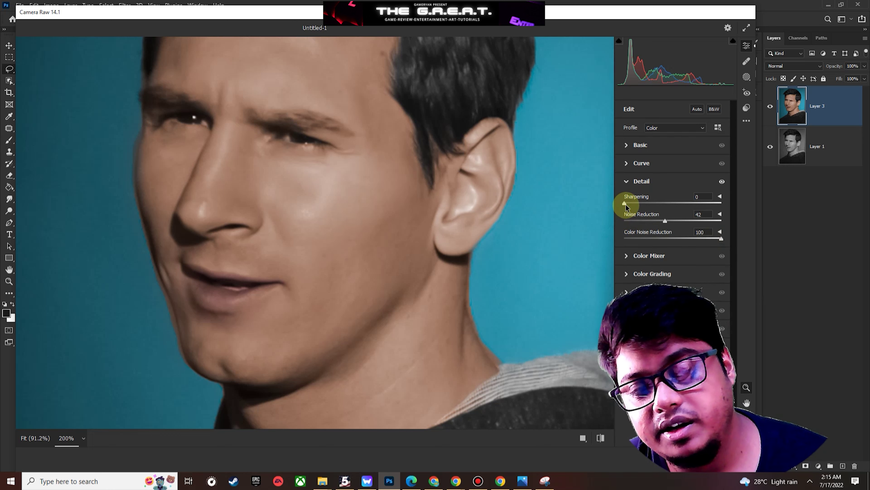
mouse_move(626, 205)
left_mouse_down()
mouse_move(663, 206)
mouse_move(639, 205)
left_mouse_up()
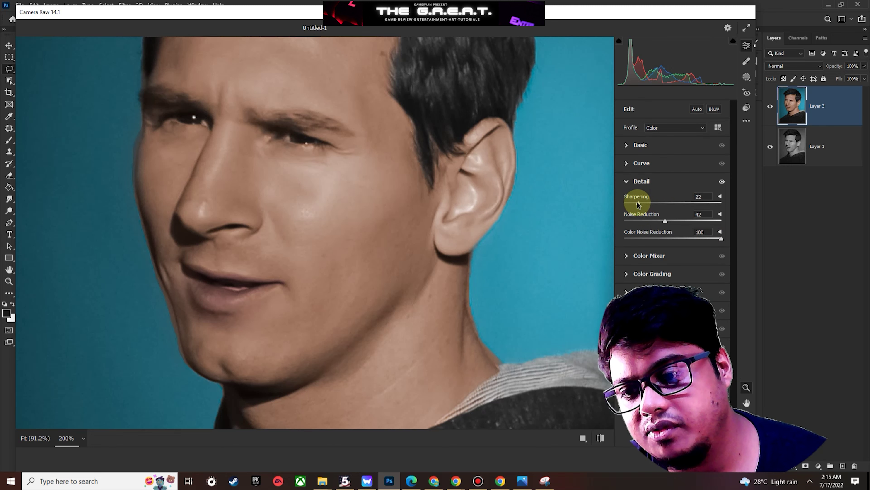
Set the noise reduction to 56, apply the Camera Raw filter and compare Layer 3 with the black-and-white original
left_click(481, 303, "alt")
left_click(481, 303, "alt")
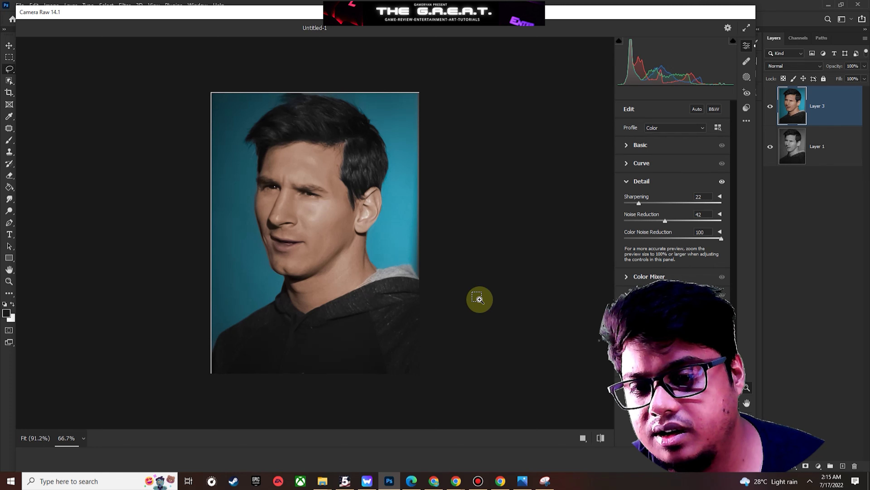
left_click(502, 295)
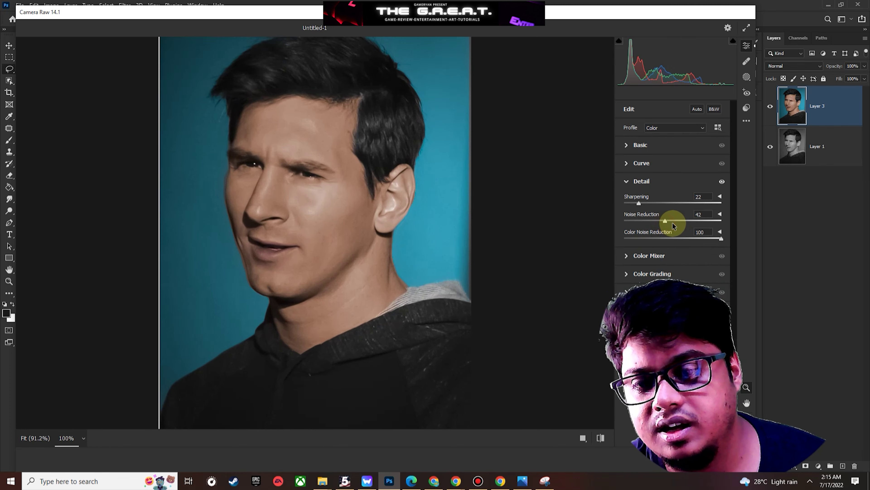
left_click_drag(665, 221, 678, 222)
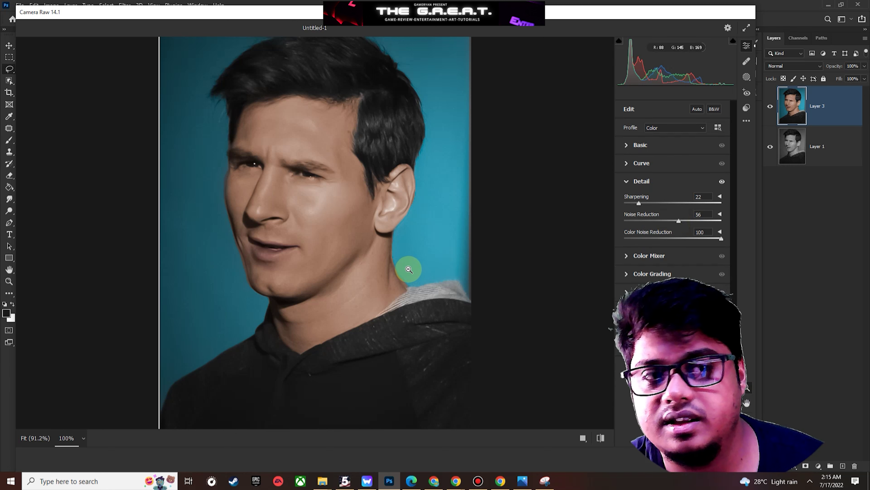
left_click(626, 145)
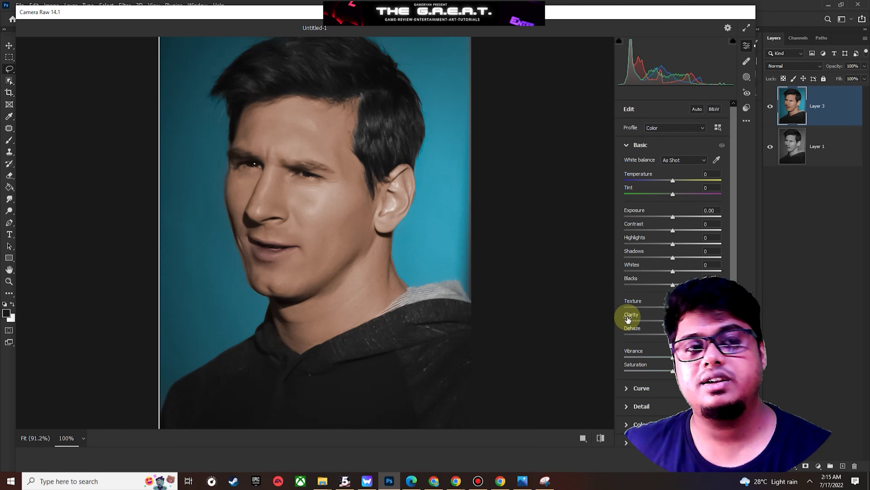
left_click_drag(743, 15, 708, 19)
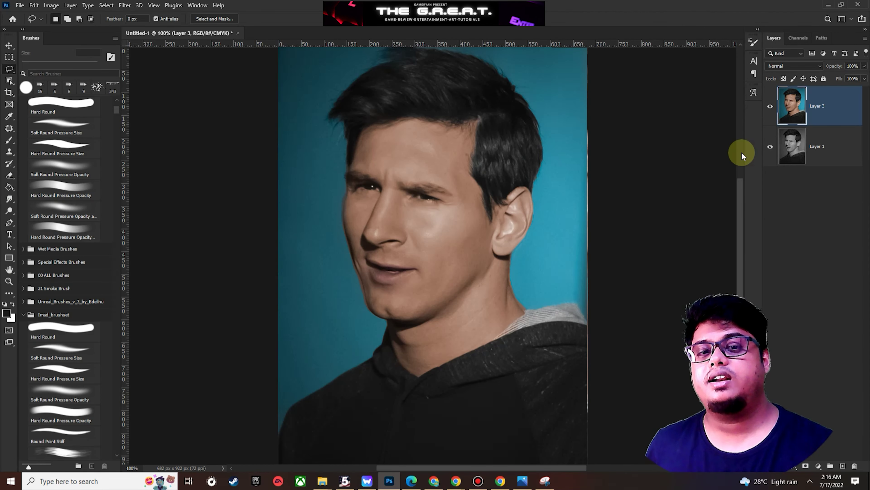
left_click(770, 108)
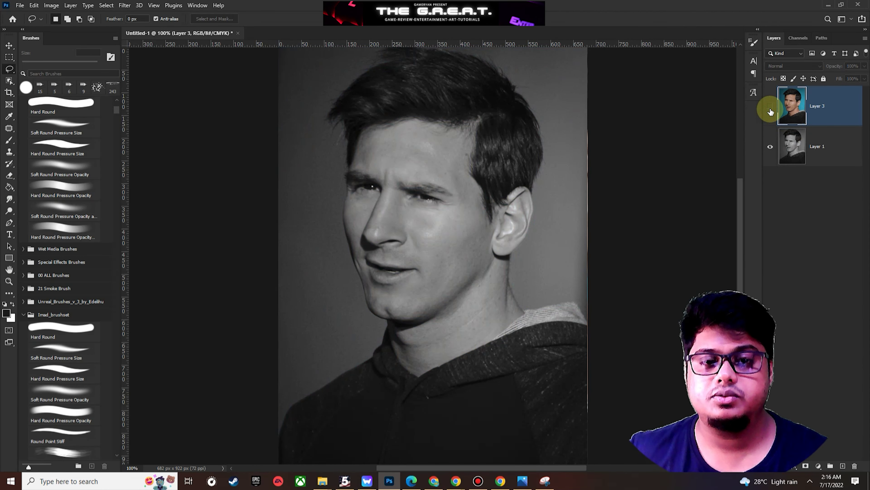
left_click(770, 107)
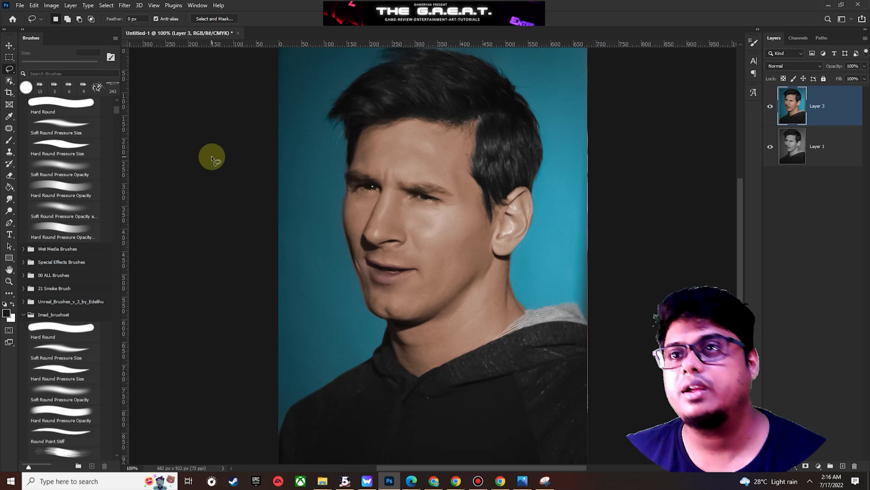
Open the Hue/Saturation adjustment for Layer 3
left_click(51, 5)
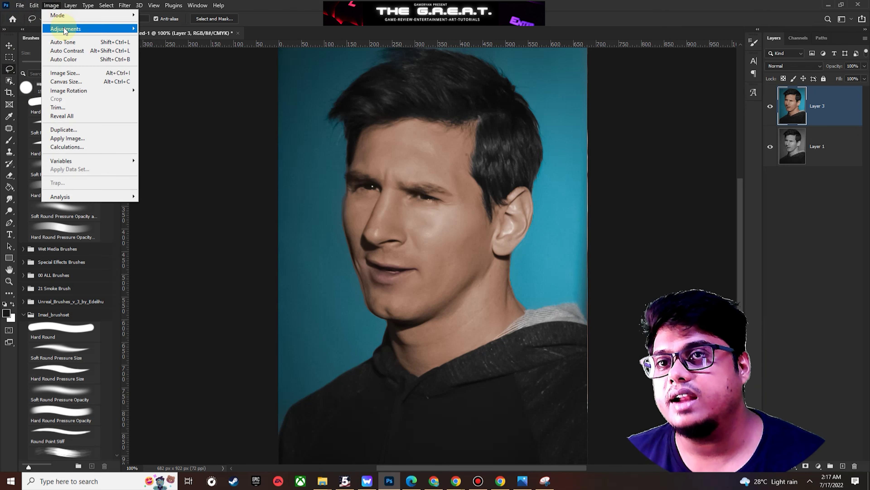
mouse_move(65, 31)
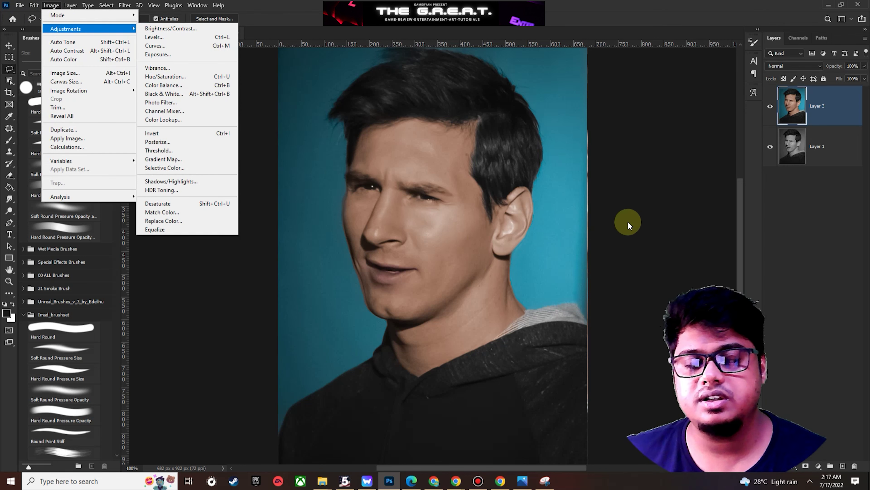
key("ctrl+u")
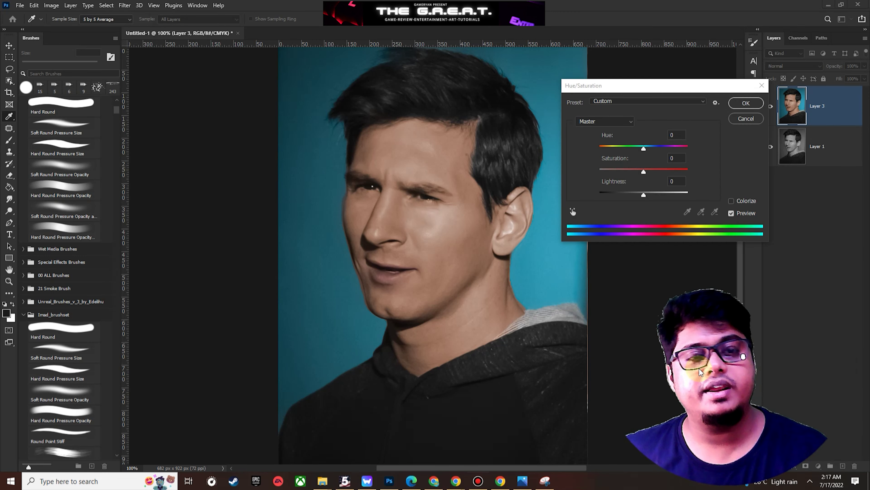